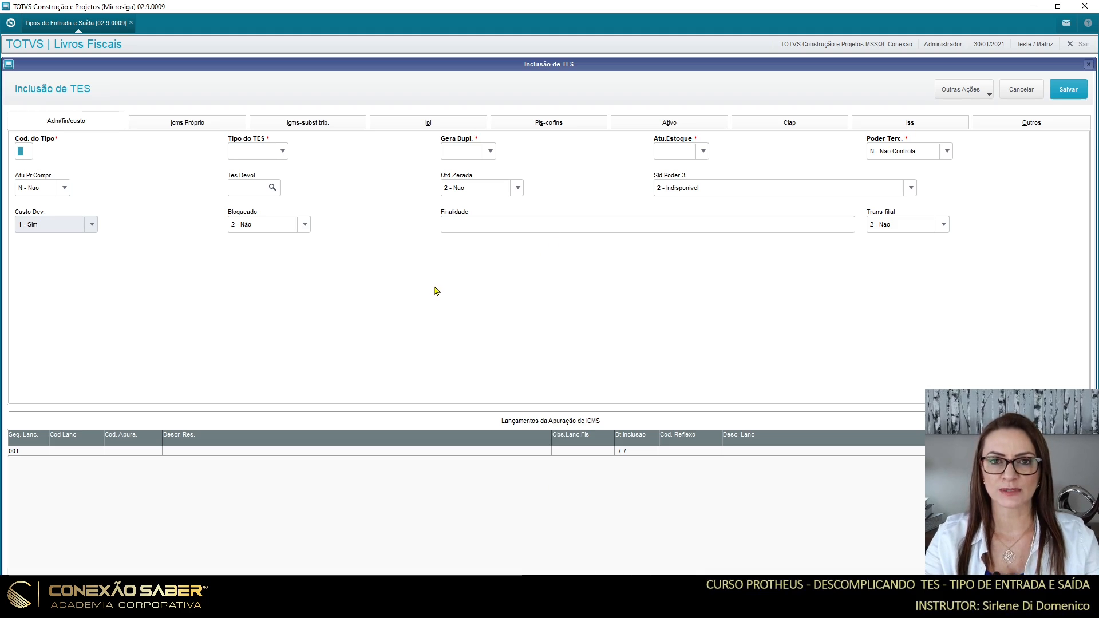
Step: Look through the field groups of the new TES form, from Icms Próprio through Ipi, Pis-cofins, Ativo, Ciap and Iss to Outros
click(193, 122)
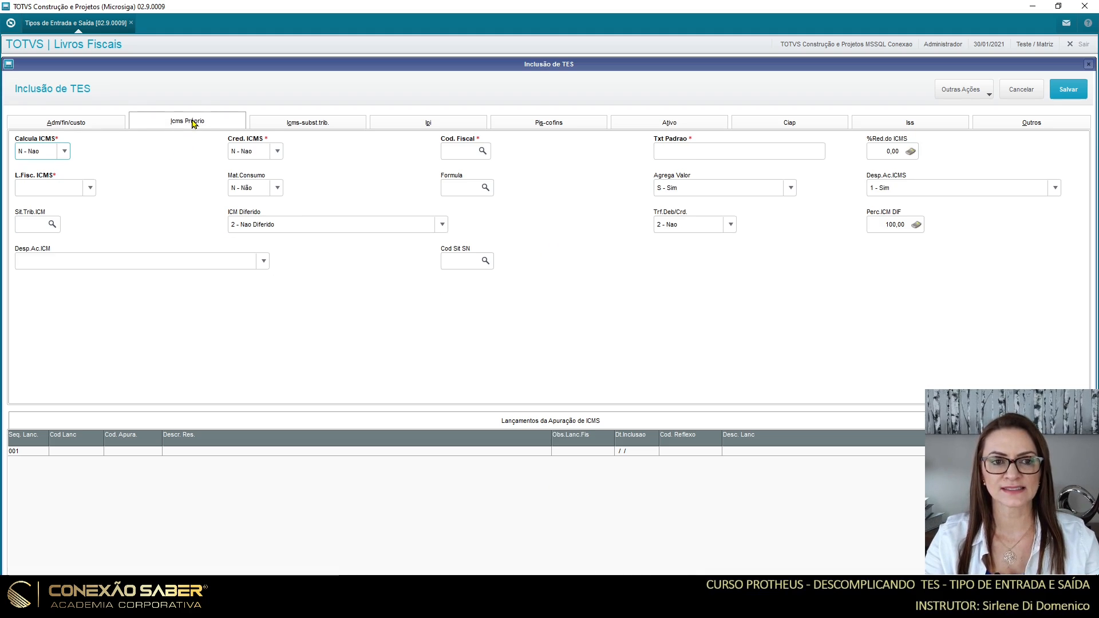
click(314, 126)
click(396, 126)
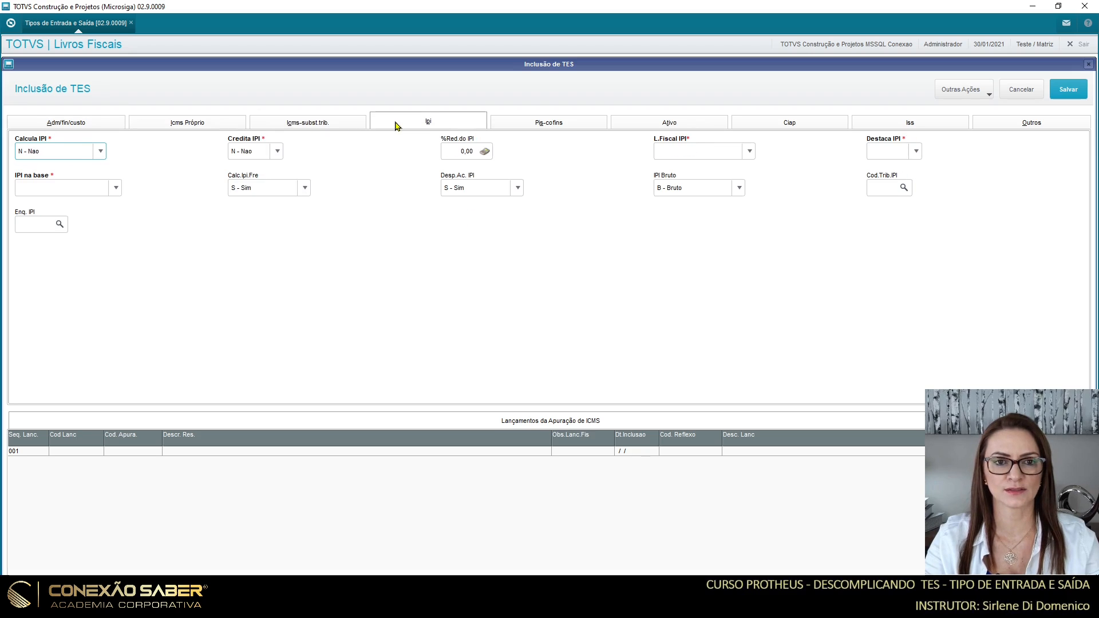
click(550, 122)
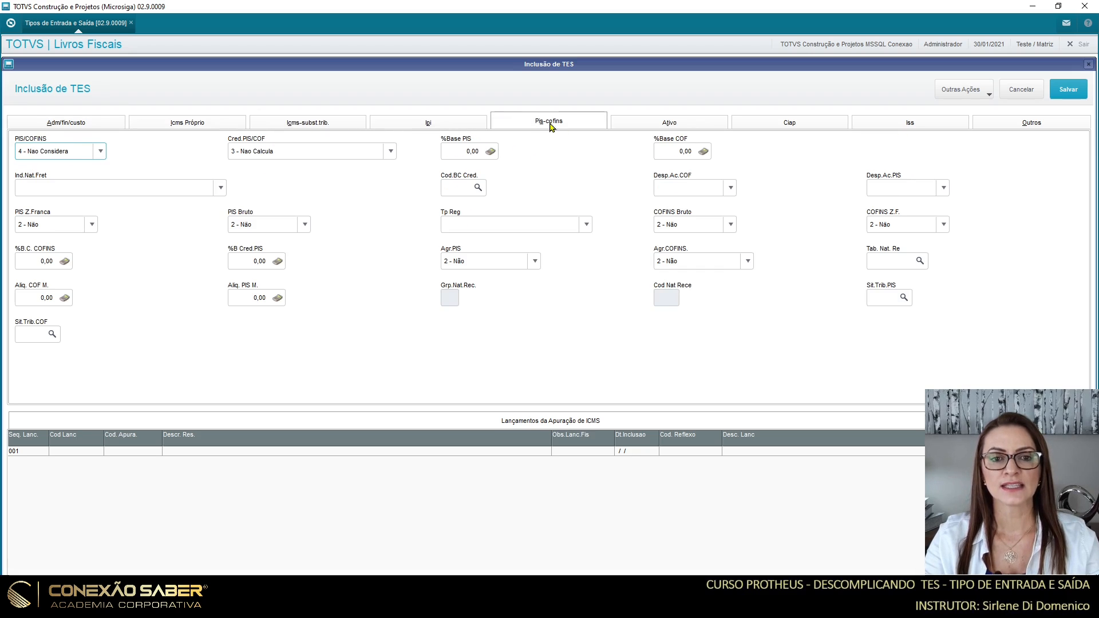
click(659, 126)
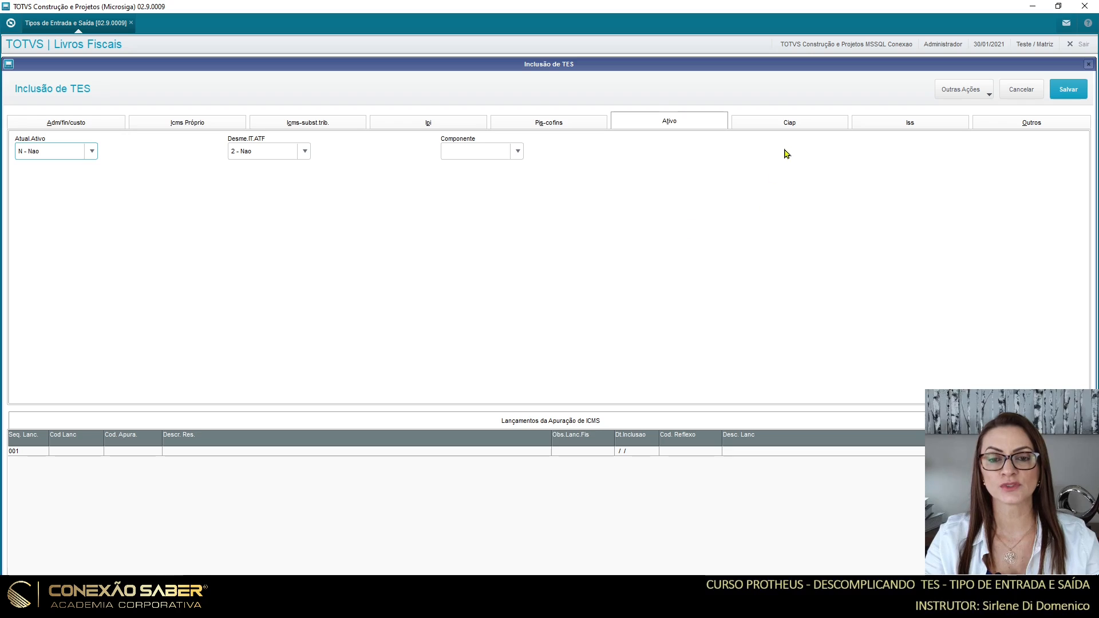
click(790, 126)
click(890, 127)
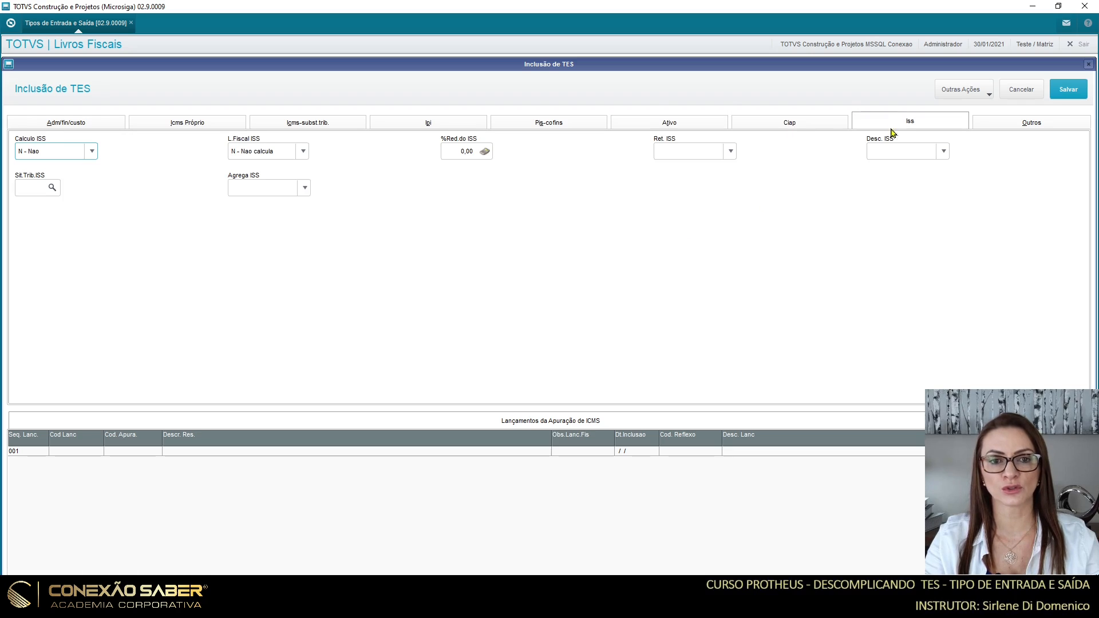
click(1031, 125)
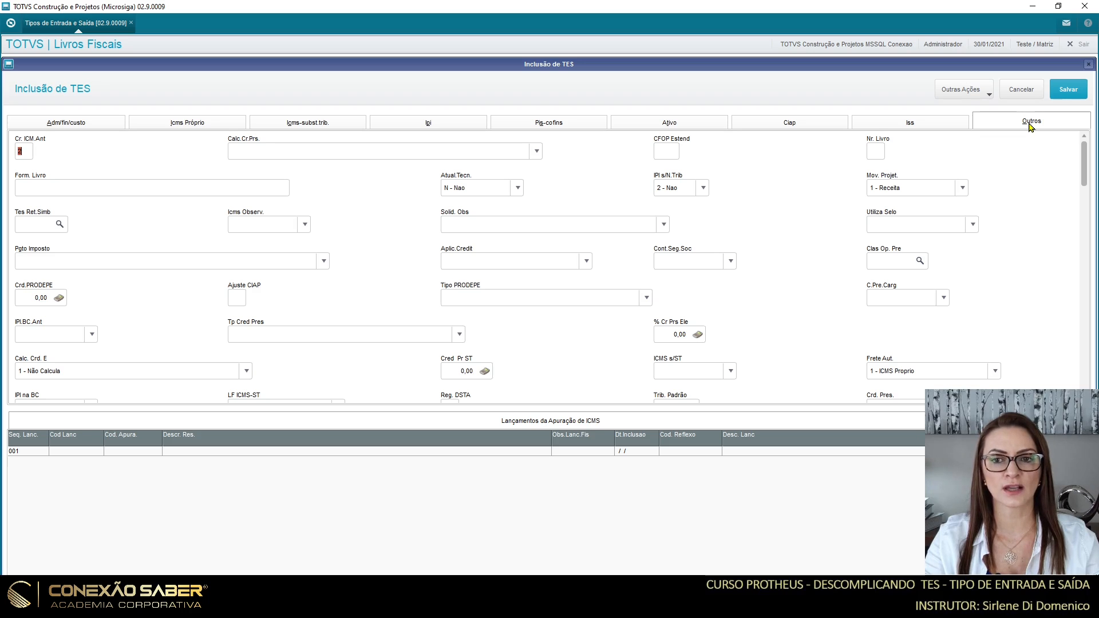
Step: Review the Adm/fin/custo fields and the long list of fields under Outros in the new TES form
click(83, 128)
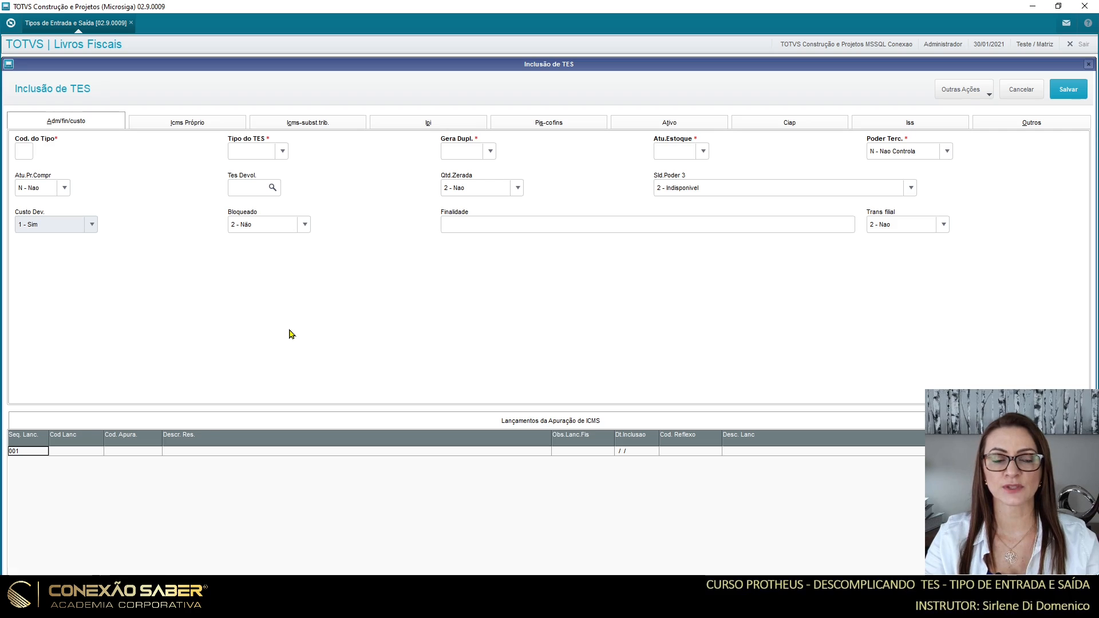
click(1031, 128)
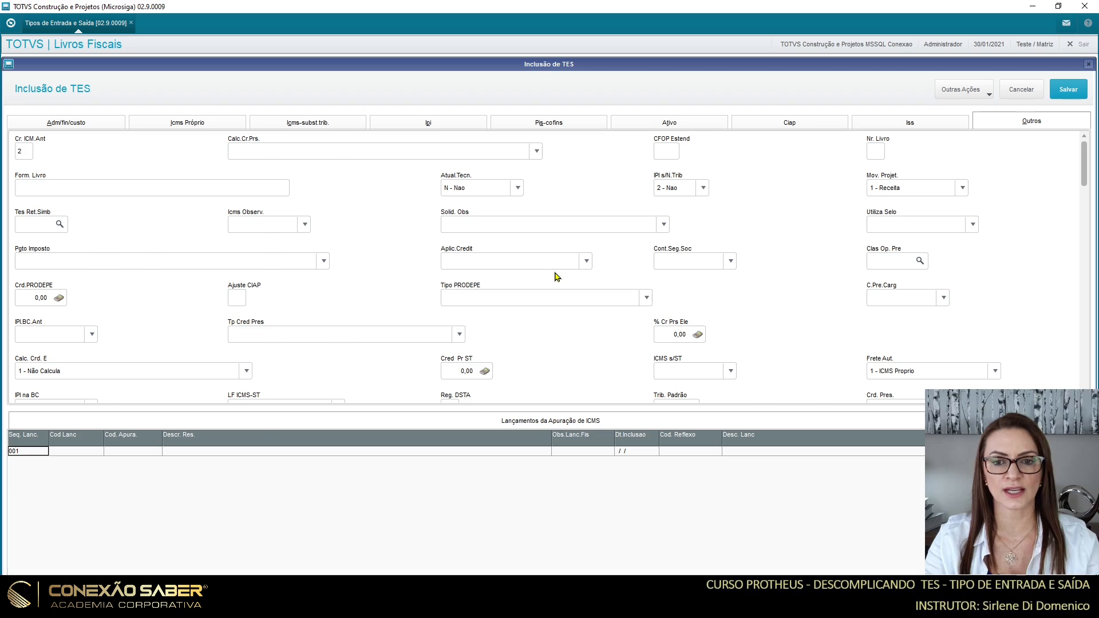
scroll(553, 267, down, 2)
scroll(555, 277, down, 1)
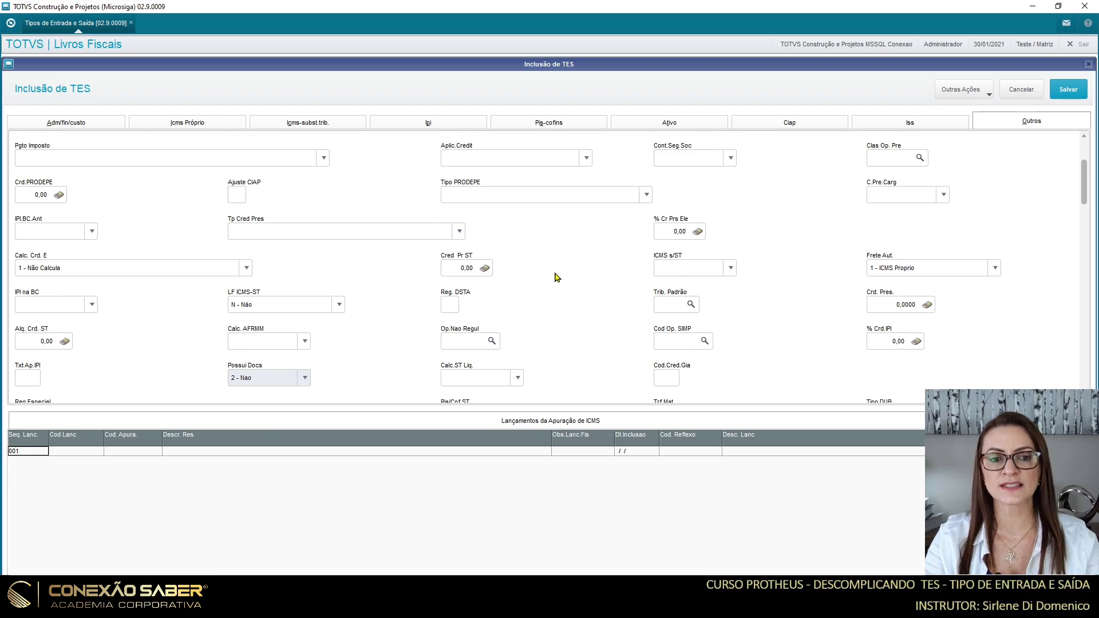
click(92, 123)
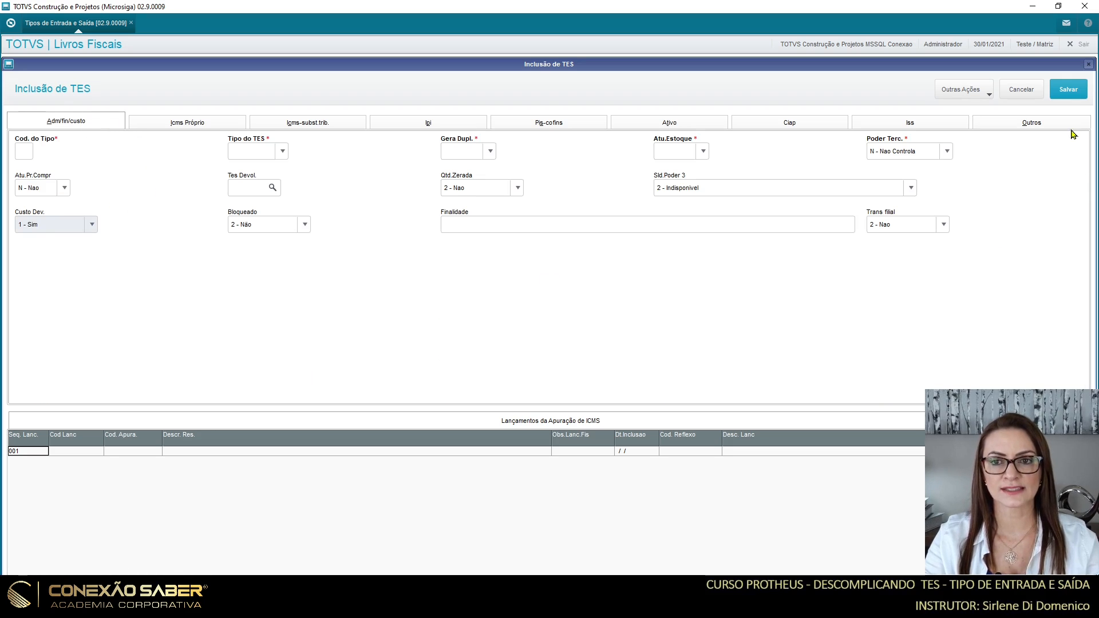
Step: Close the TES form and its routine, switch to the Configurador module and open its Bases de Dados routine
click(1089, 65)
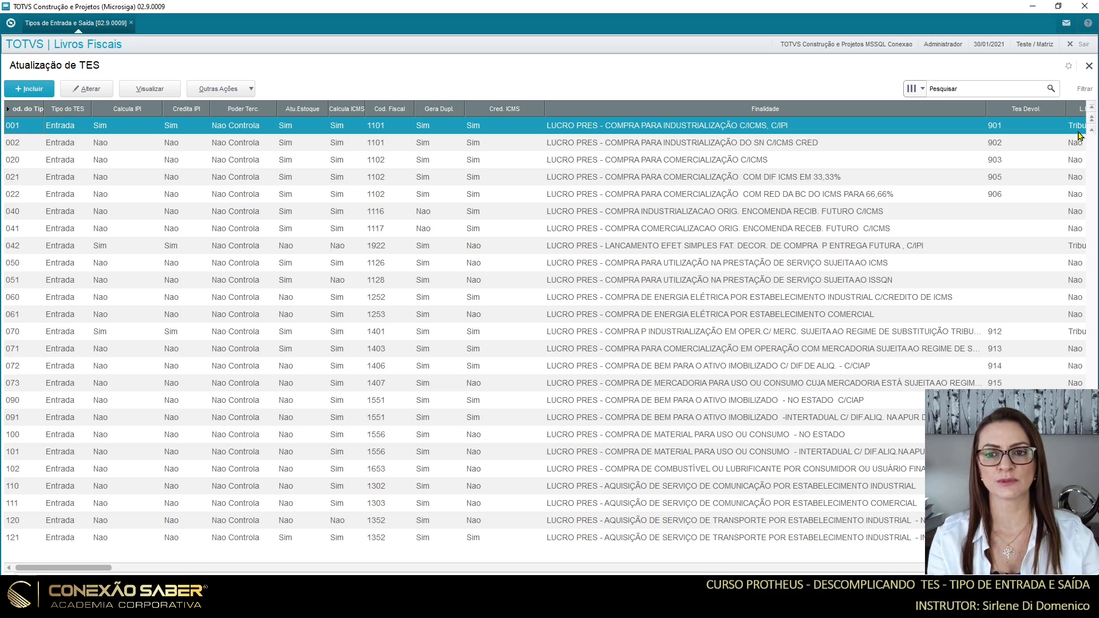
click(1089, 67)
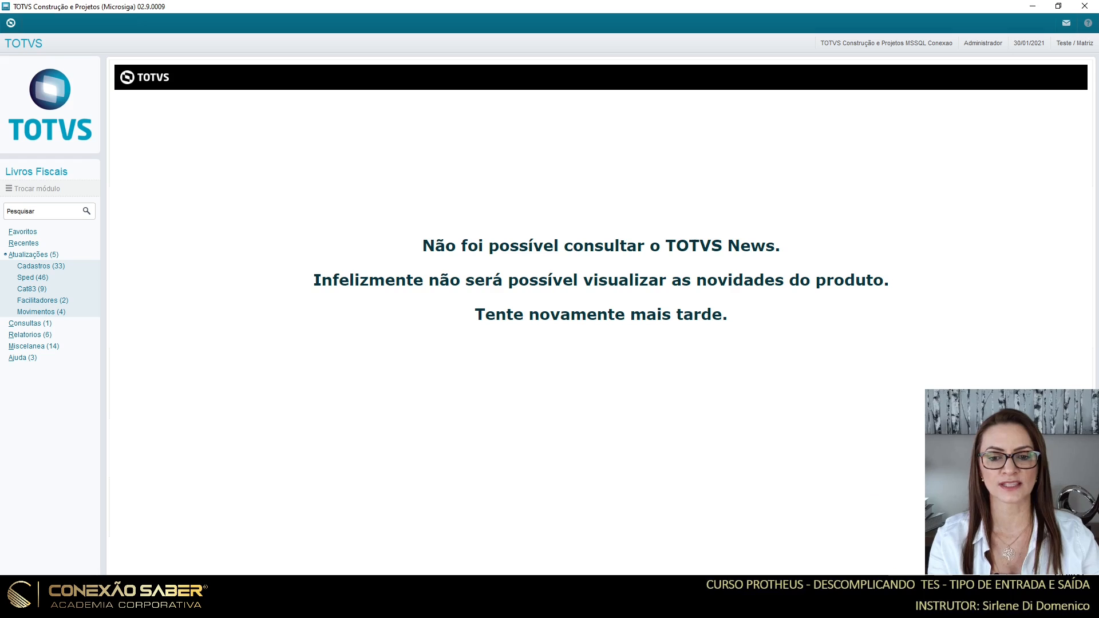
click(884, 607)
click(948, 553)
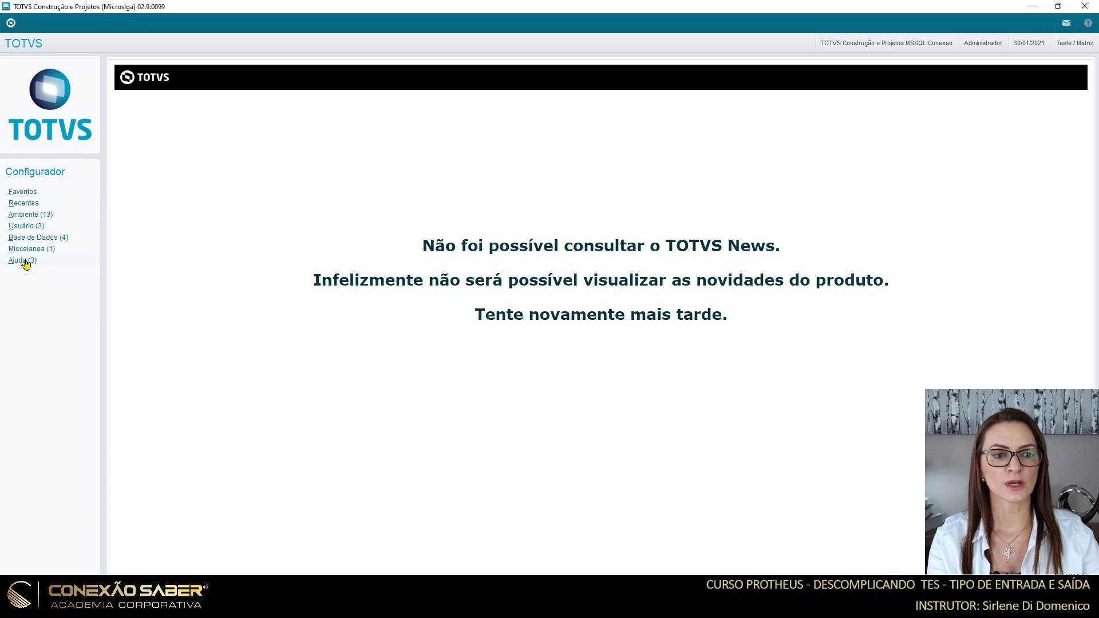
click(25, 237)
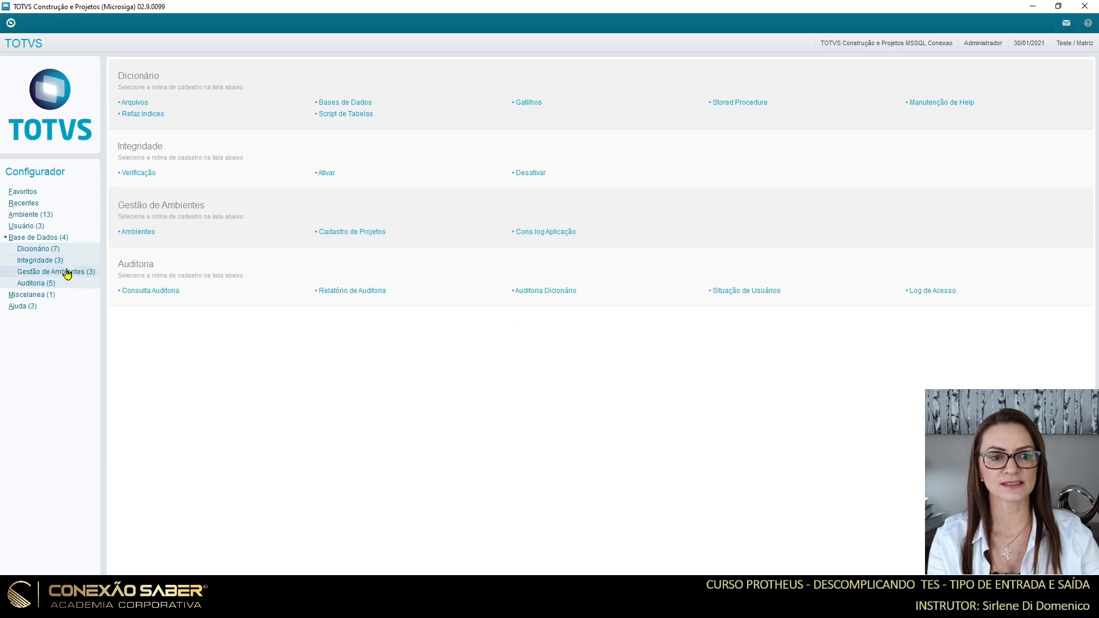
click(343, 102)
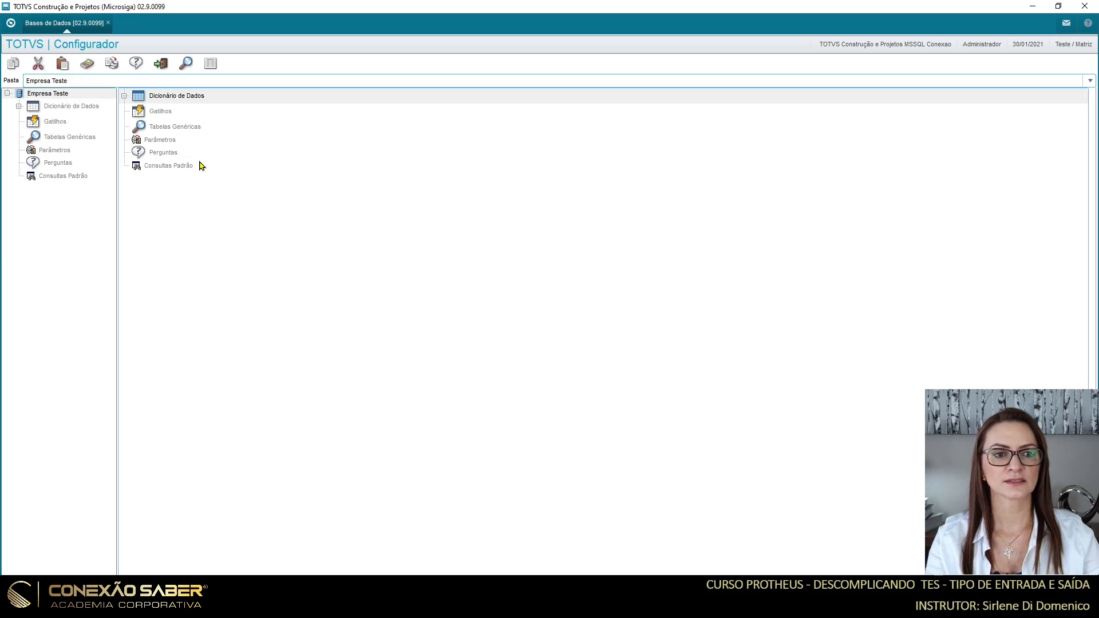
Step: Find table SF4 in the Dicionário de Dados and open it for editing
click(63, 108)
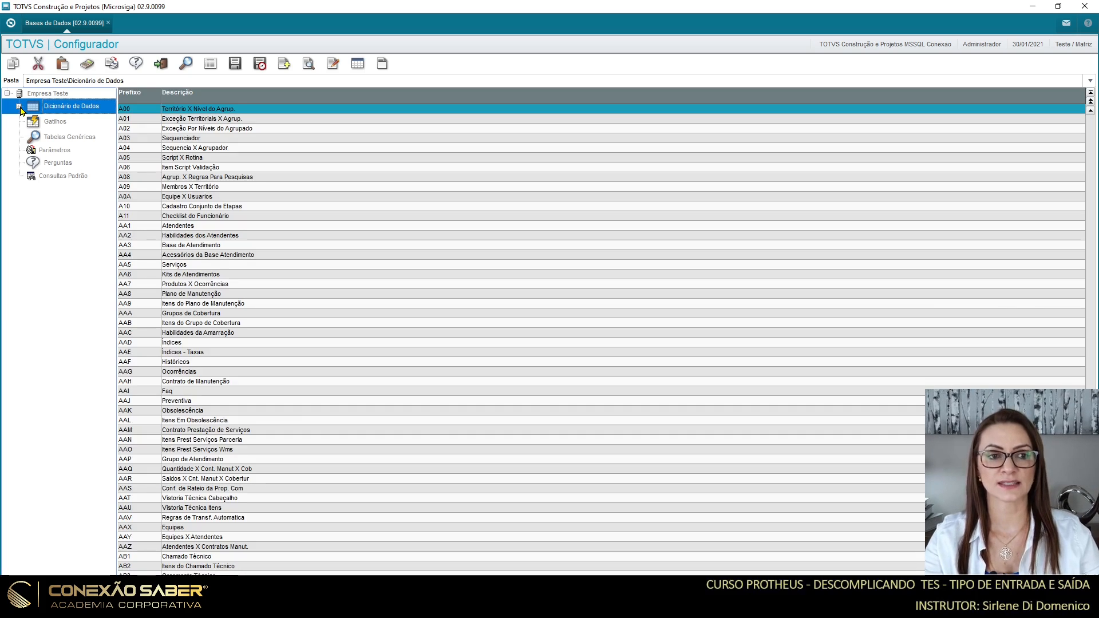
click(185, 63)
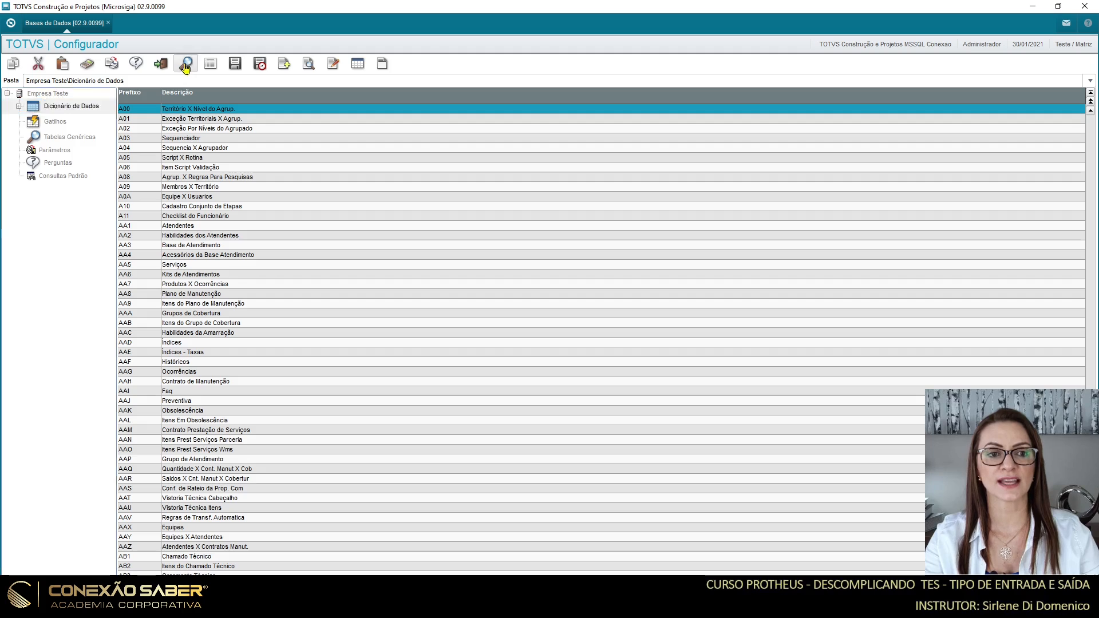
click(48, 113)
text(SF4)
key(Return)
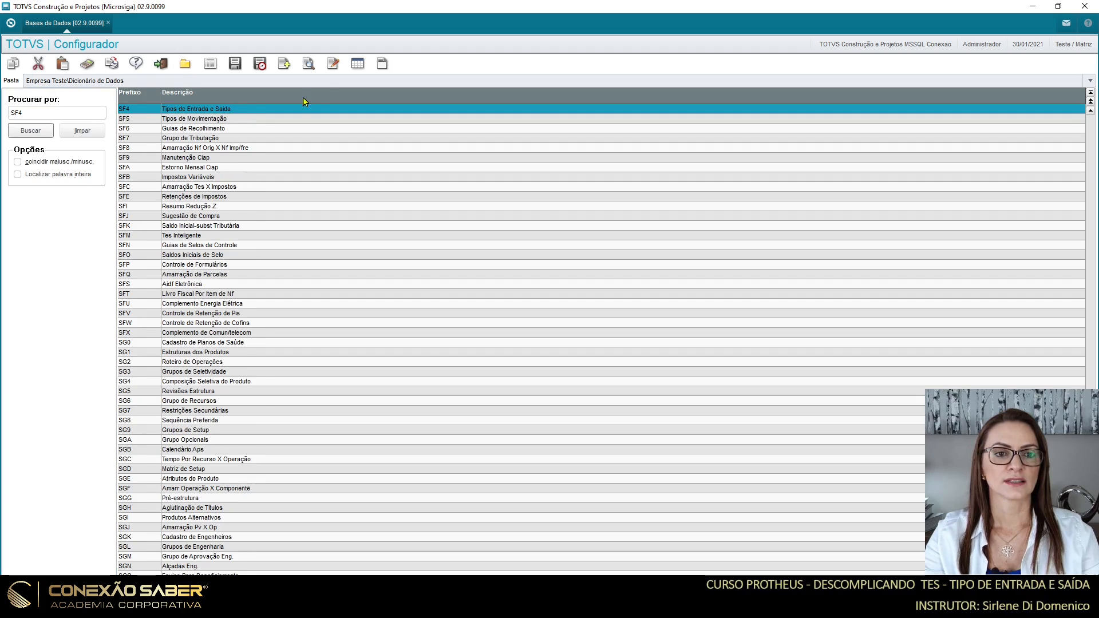
click(335, 67)
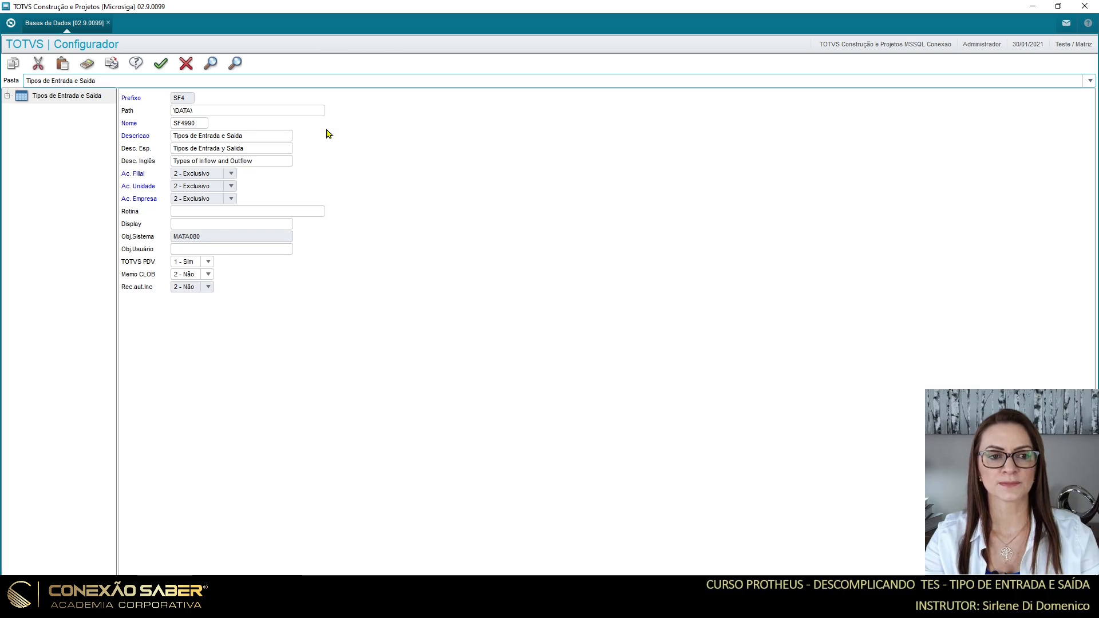
Step: Add a new folder with the description TREINAMENTO to the Pastas of table SF4 and confirm it
click(7, 97)
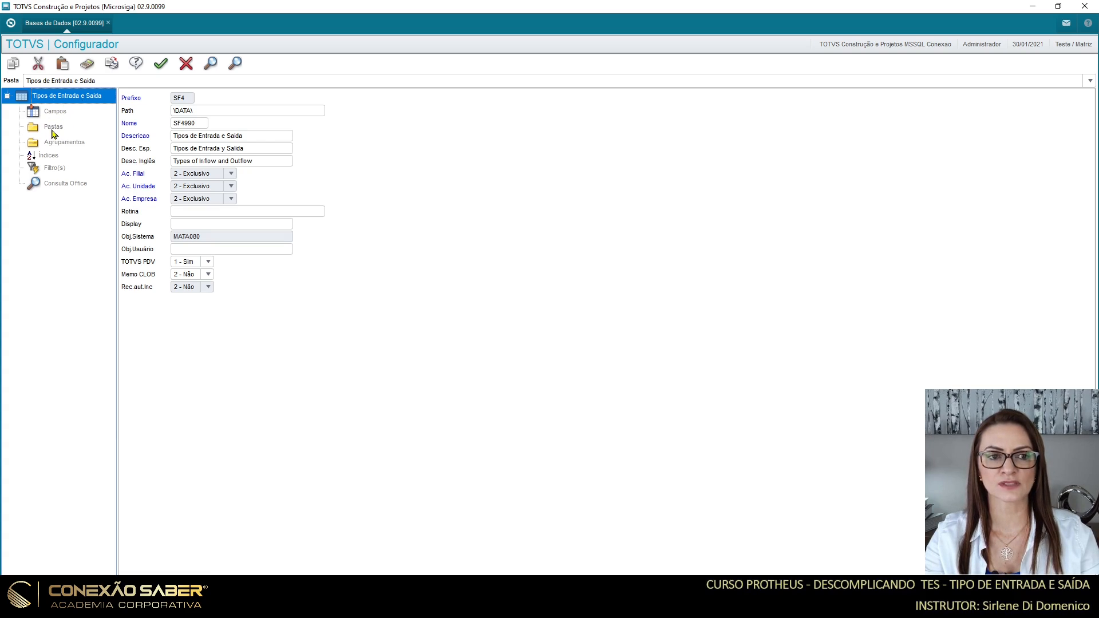
click(53, 129)
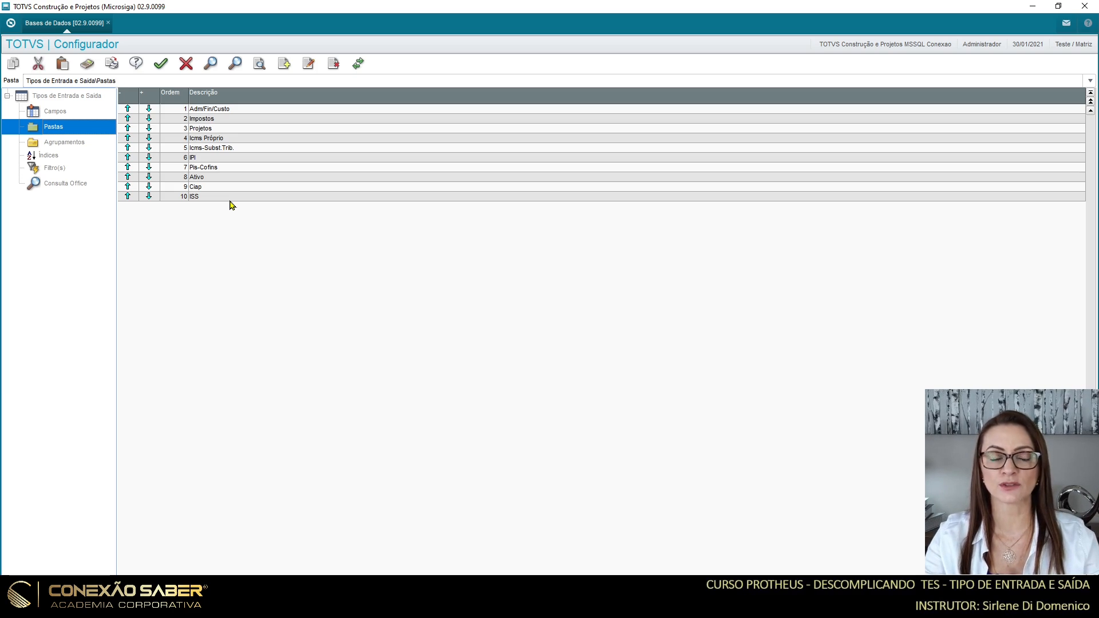
click(284, 67)
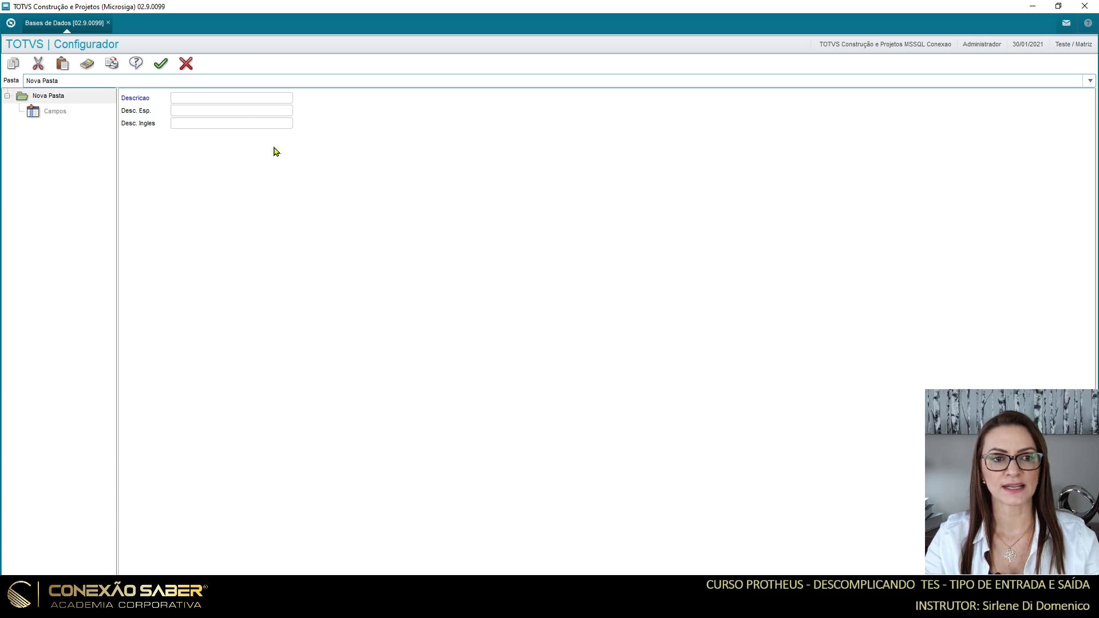
click(238, 102)
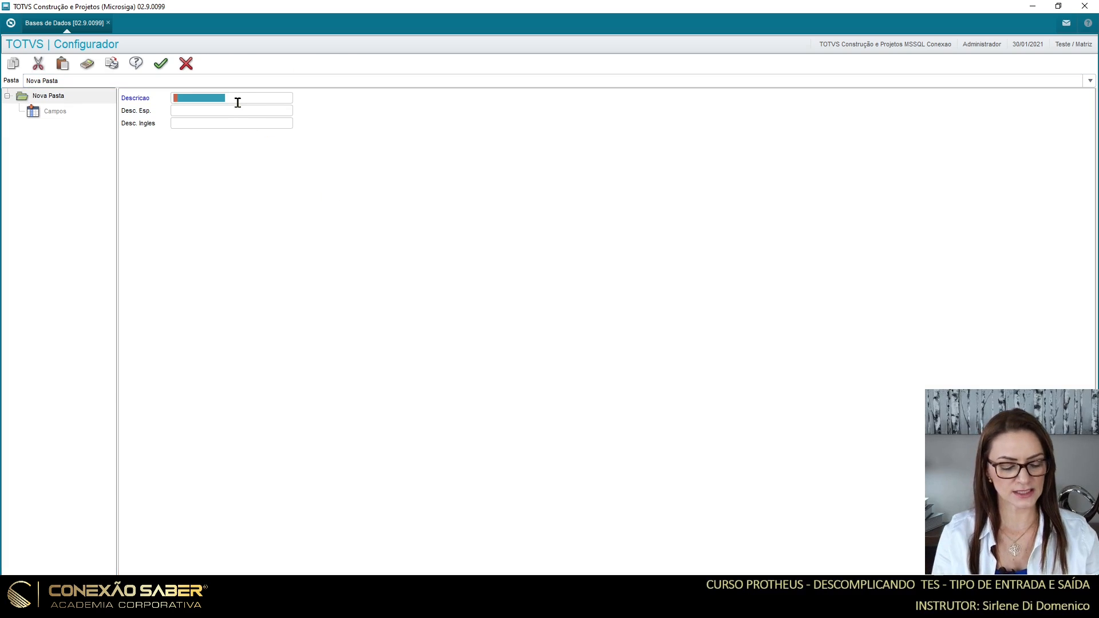
text(TREIN)
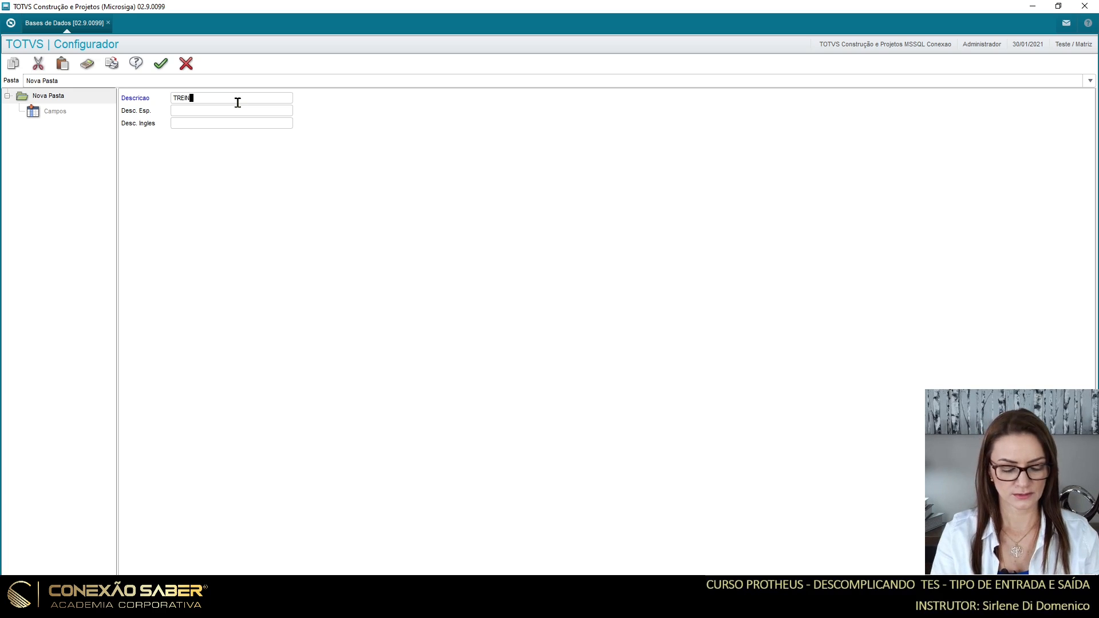
text(AMENTO)
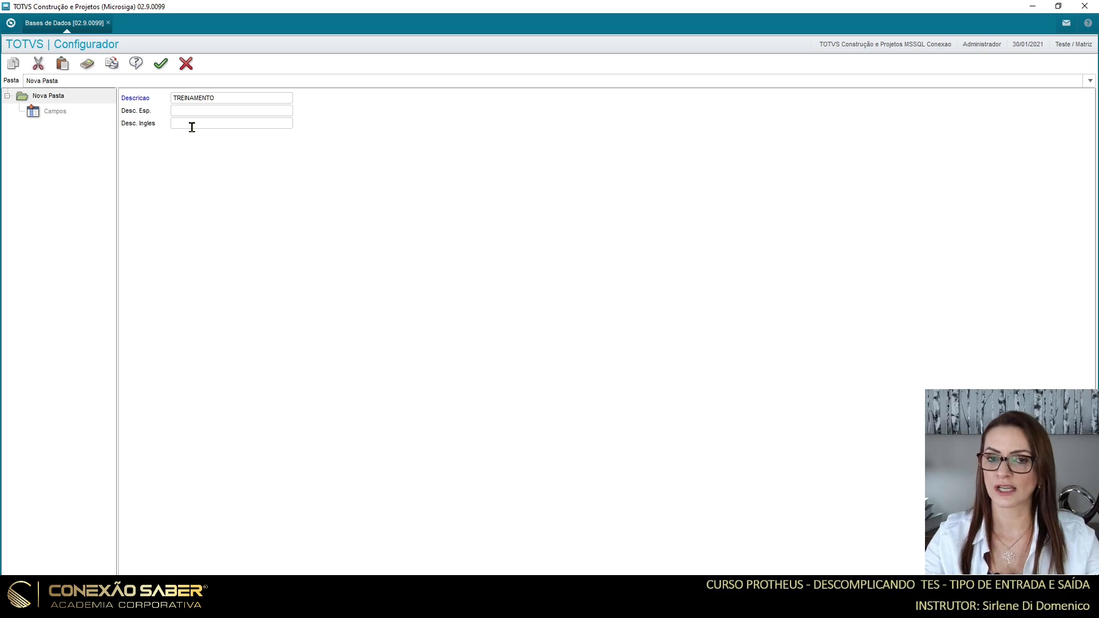
click(161, 65)
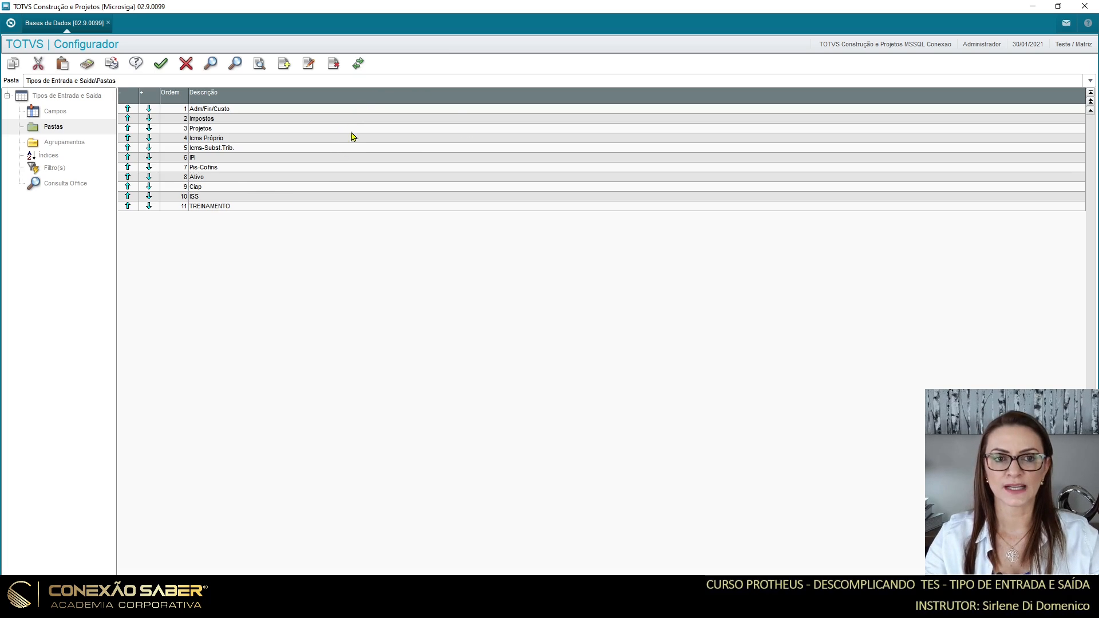
Step: Start moving fields between the table's folders and choose Outros as the source folder
click(356, 68)
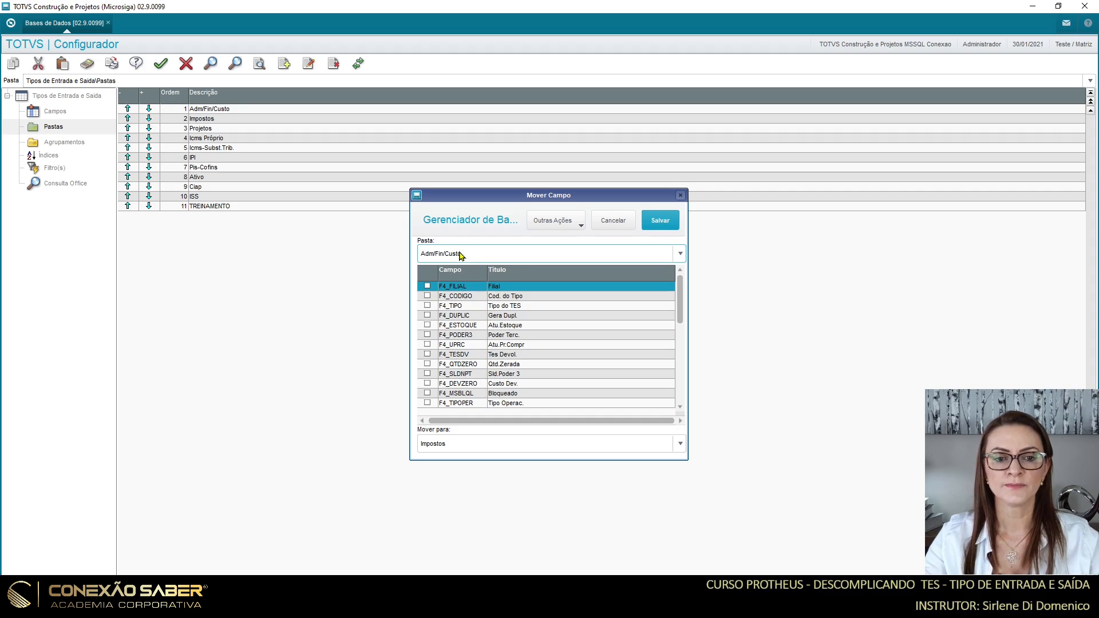
mouse_move(681, 297)
mouse_down()
mouse_move(673, 367)
mouse_move(682, 315)
mouse_up()
click(582, 254)
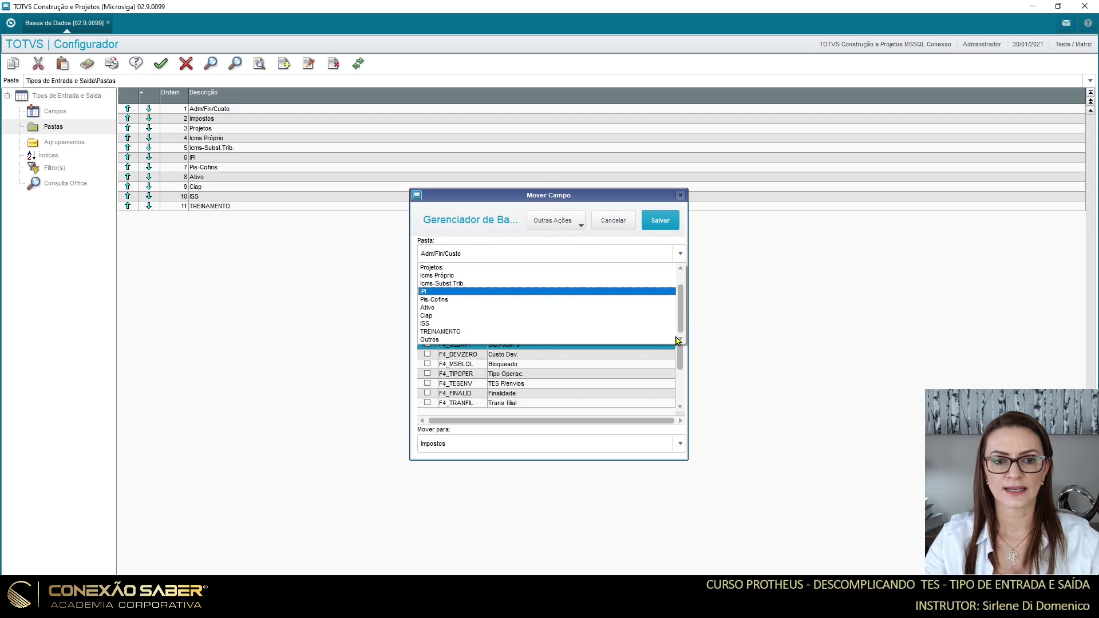
click(470, 340)
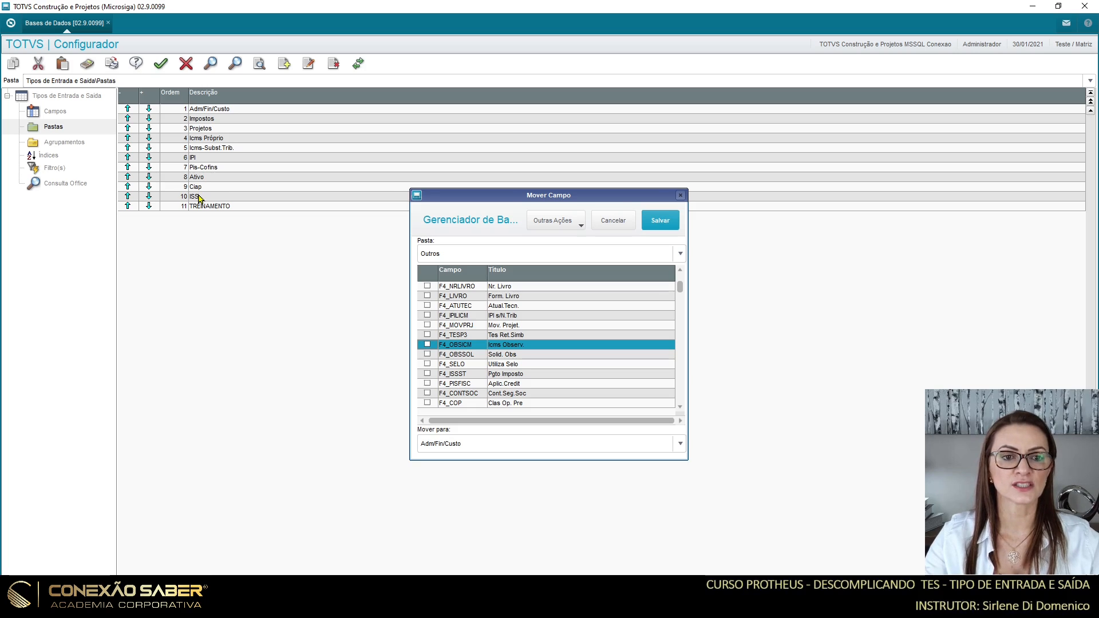
click(460, 258)
click(459, 259)
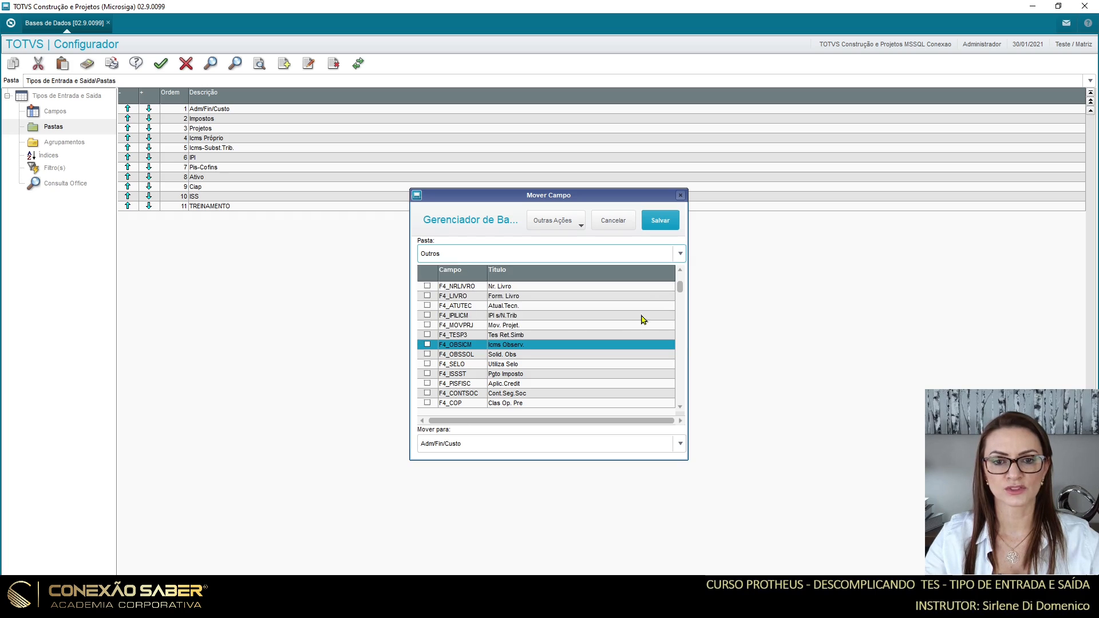
drag(680, 288, 680, 270)
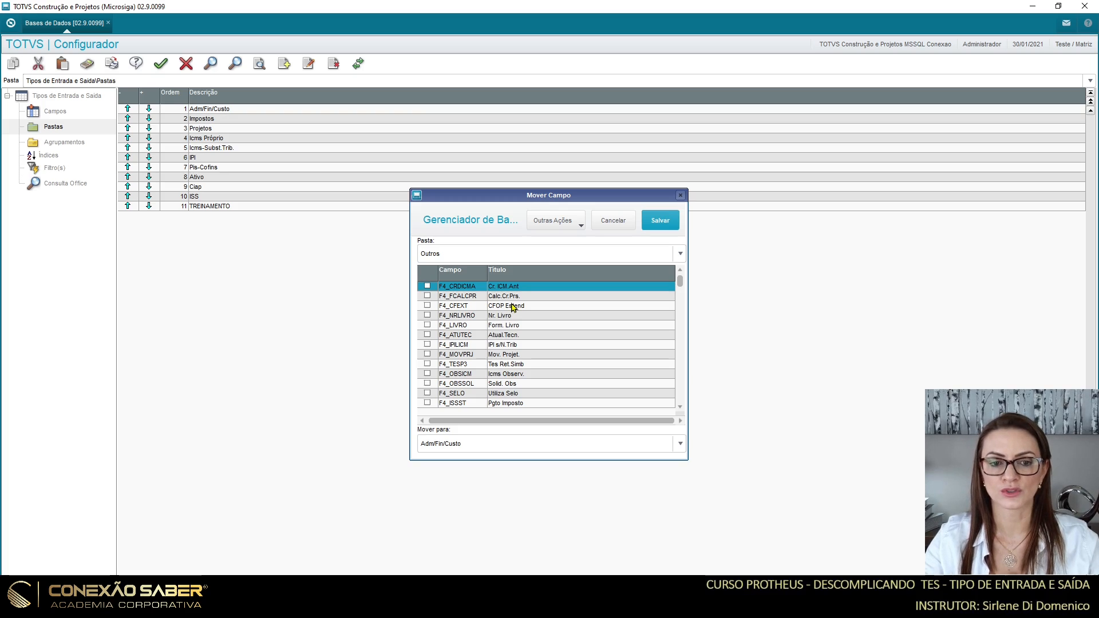
Step: Move the first eight Outros fields, F4_CRDICMA through F4_MOVPRJ, to the TREINAMENTO folder and save the move
click(467, 452)
scroll(681, 496, down, 1)
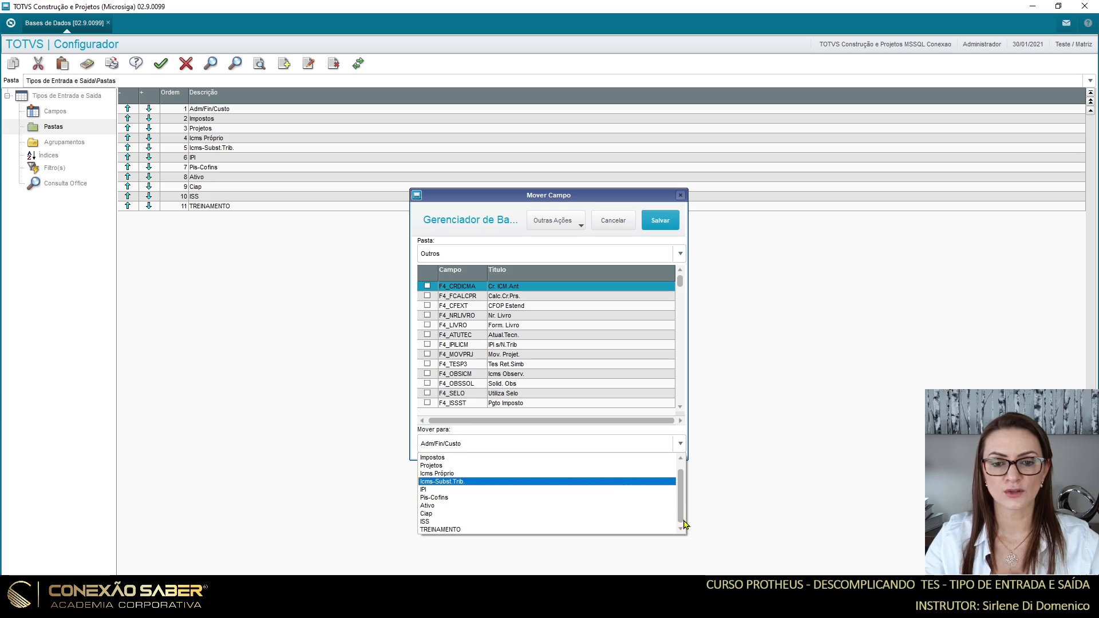
click(481, 529)
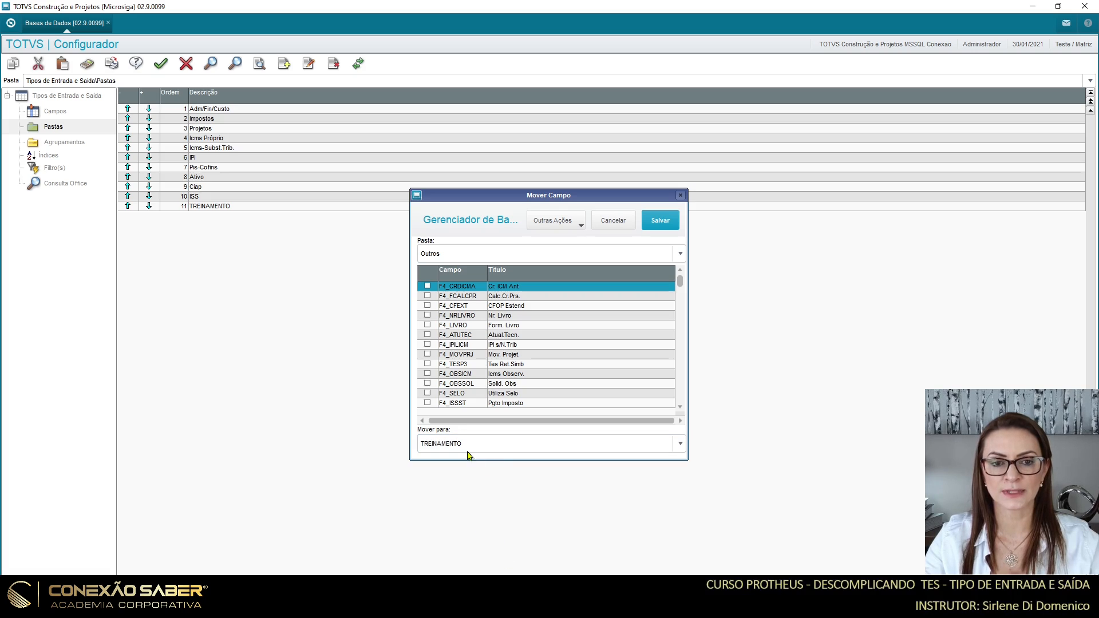
click(428, 297)
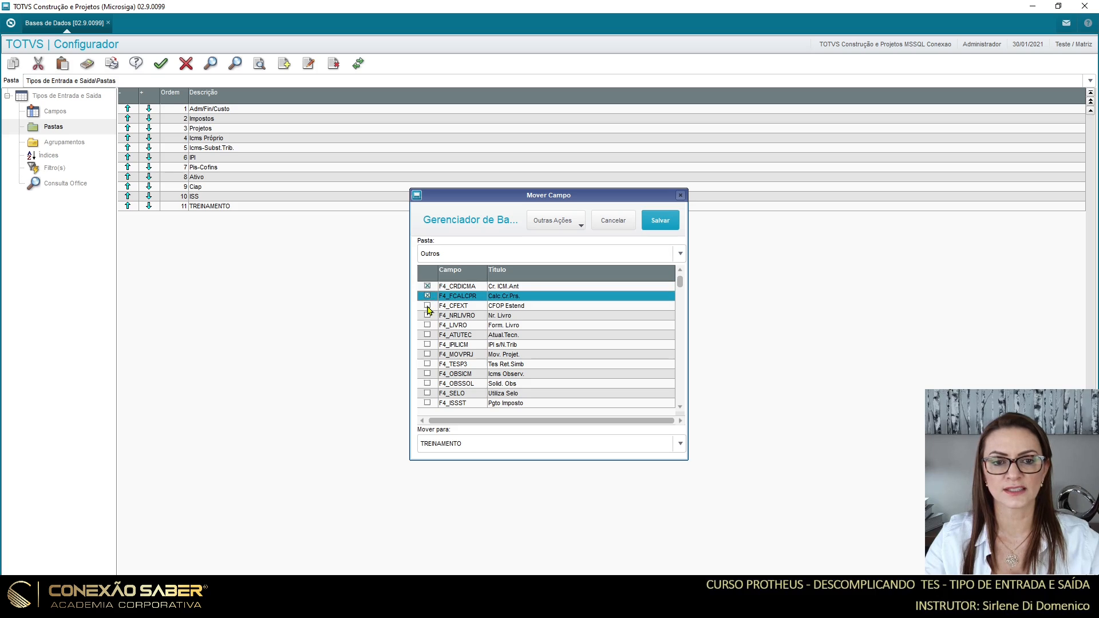
click(427, 306)
click(427, 316)
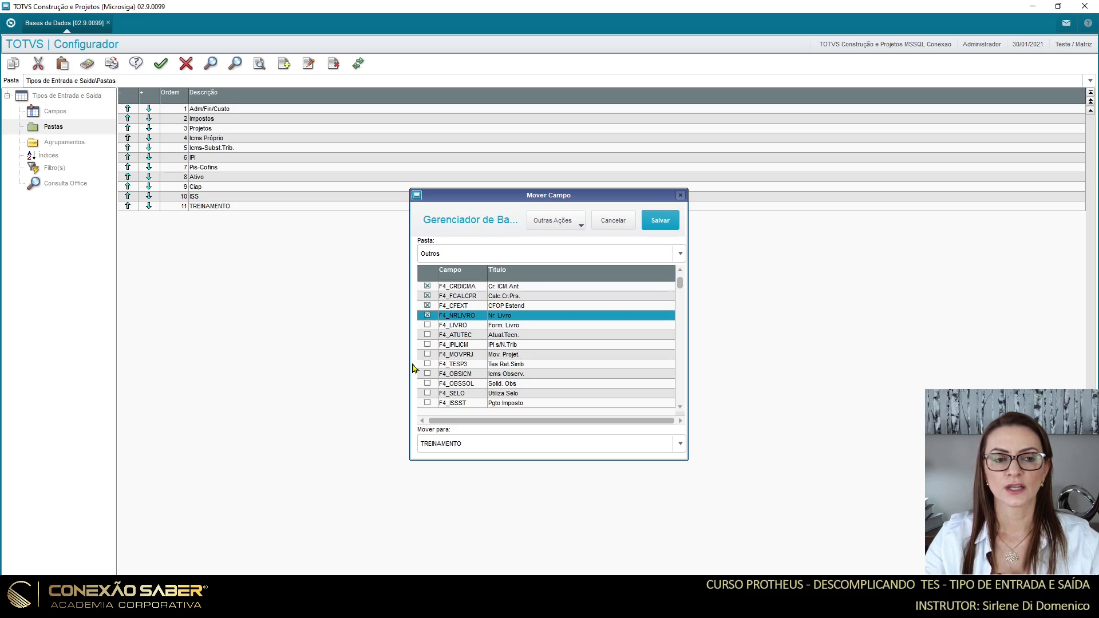
click(427, 325)
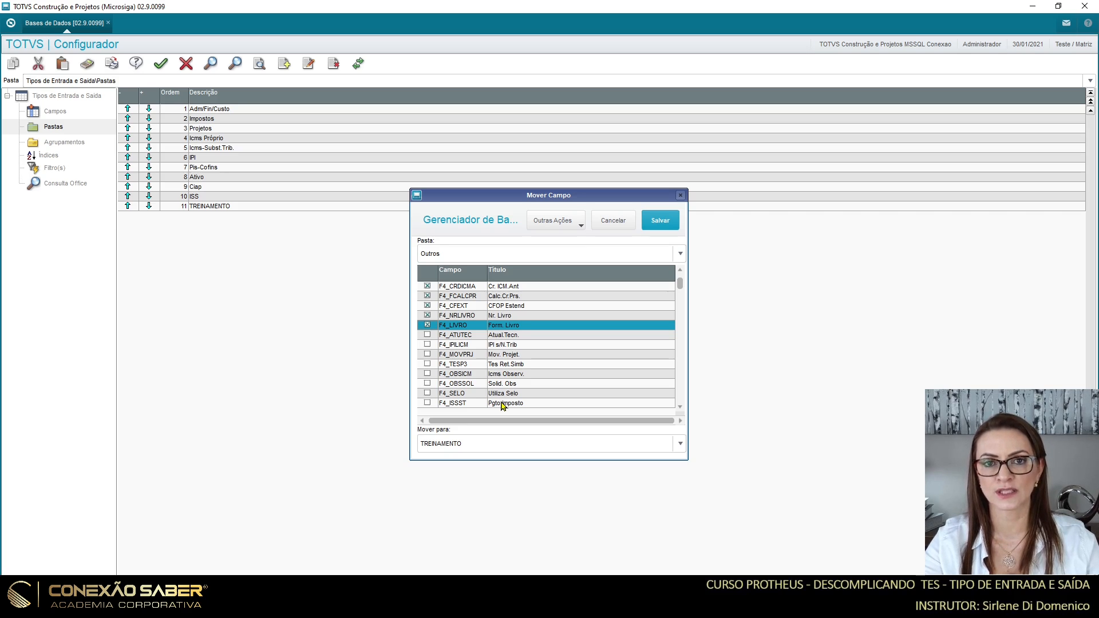
click(462, 338)
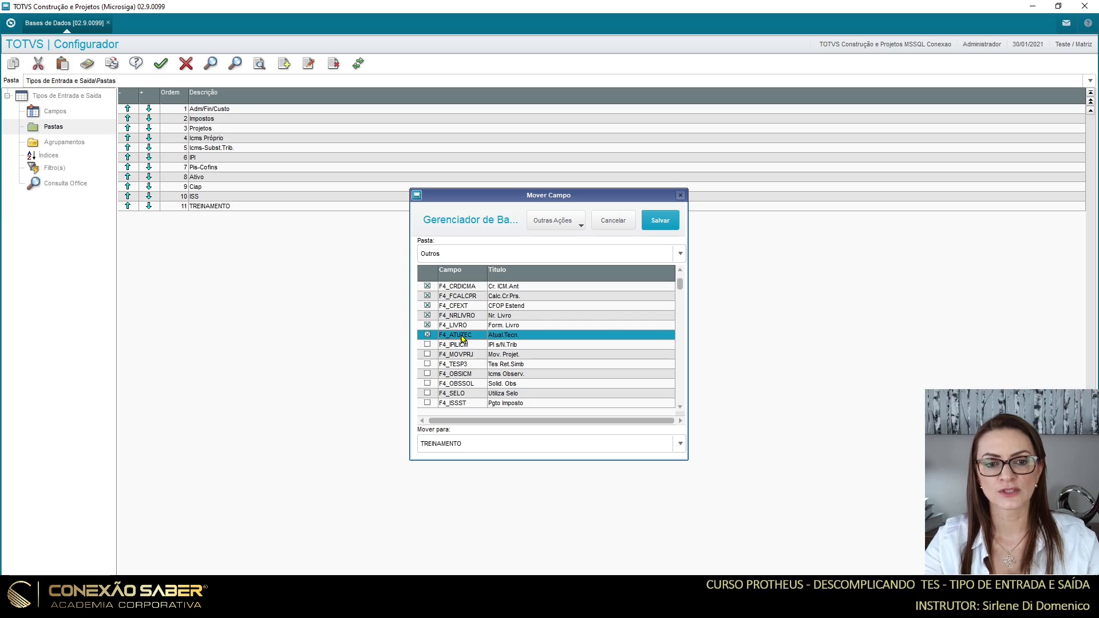
click(465, 345)
click(471, 355)
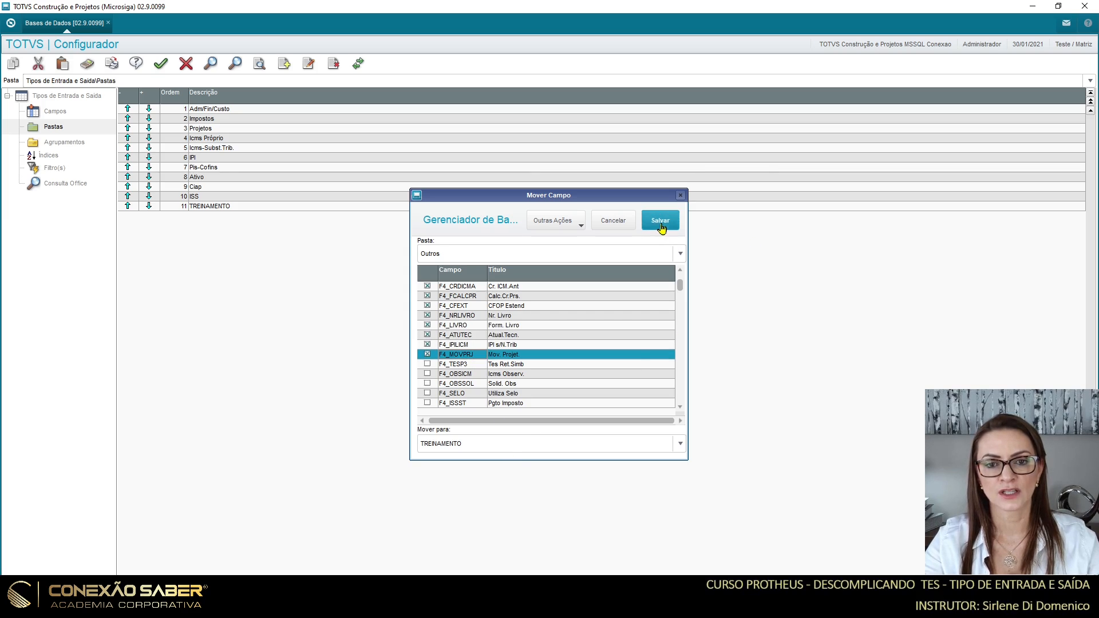
click(662, 228)
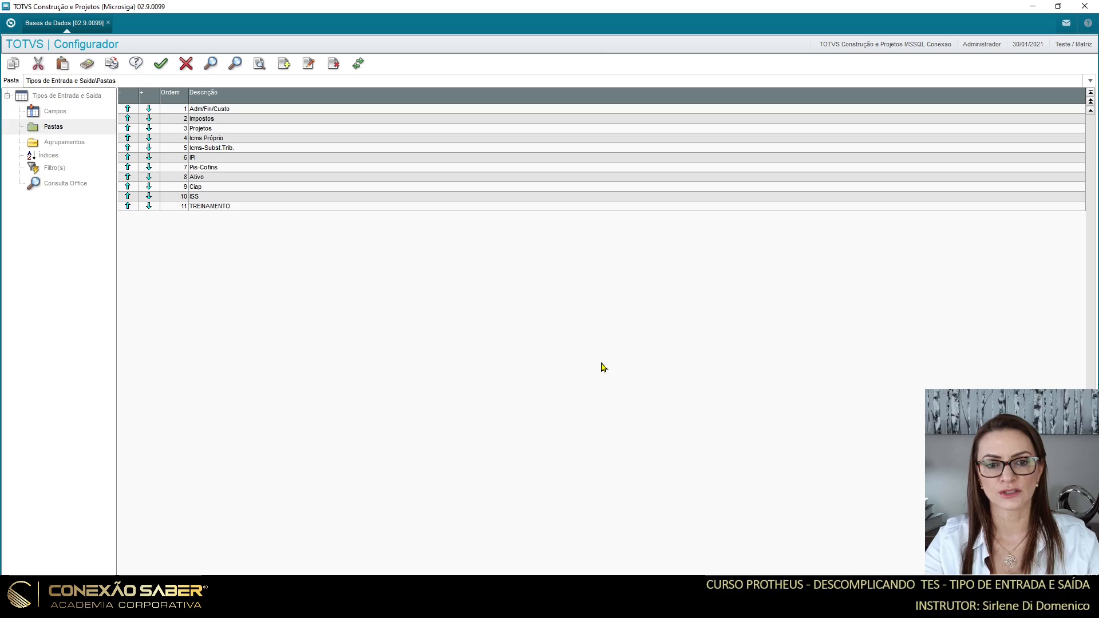
Step: Confirm the edits to table SF4 and run the data dictionary update through to completion
click(159, 73)
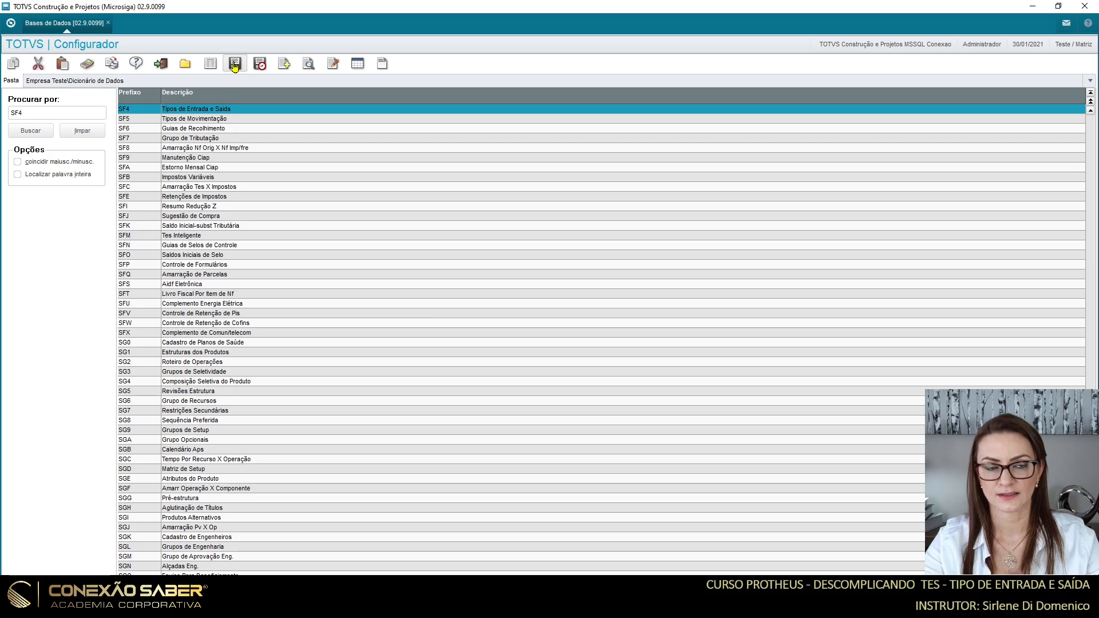
click(235, 65)
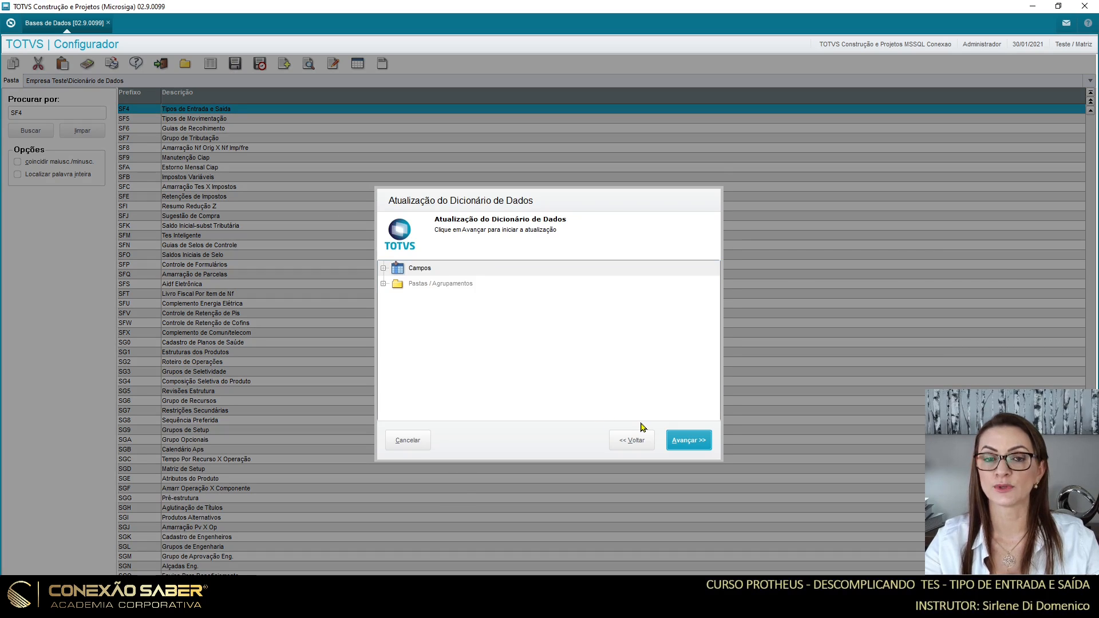
click(687, 442)
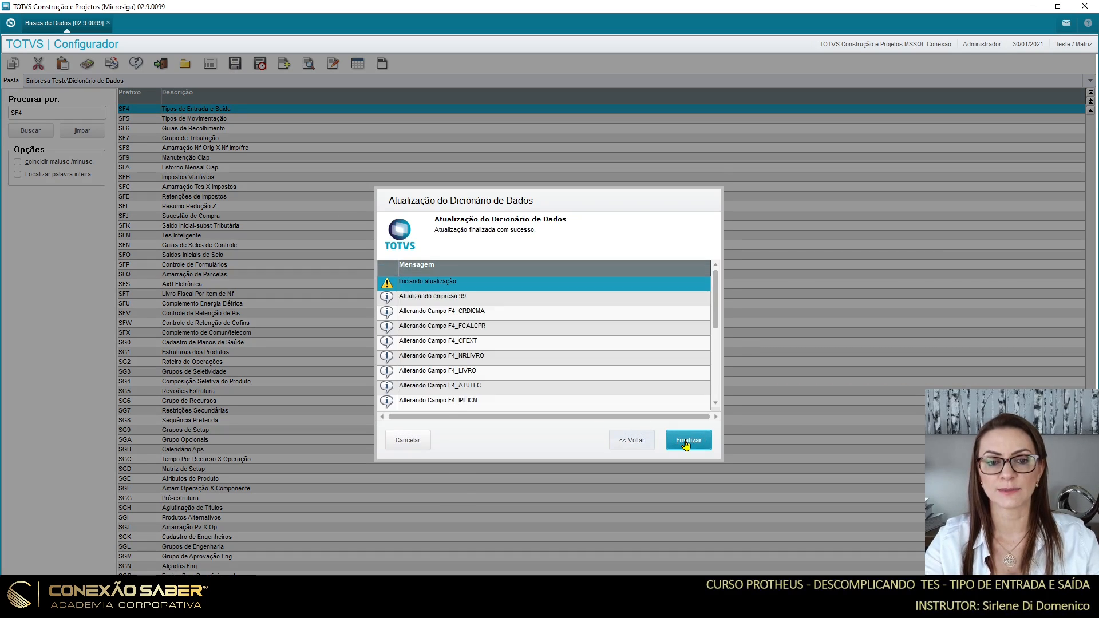
click(688, 442)
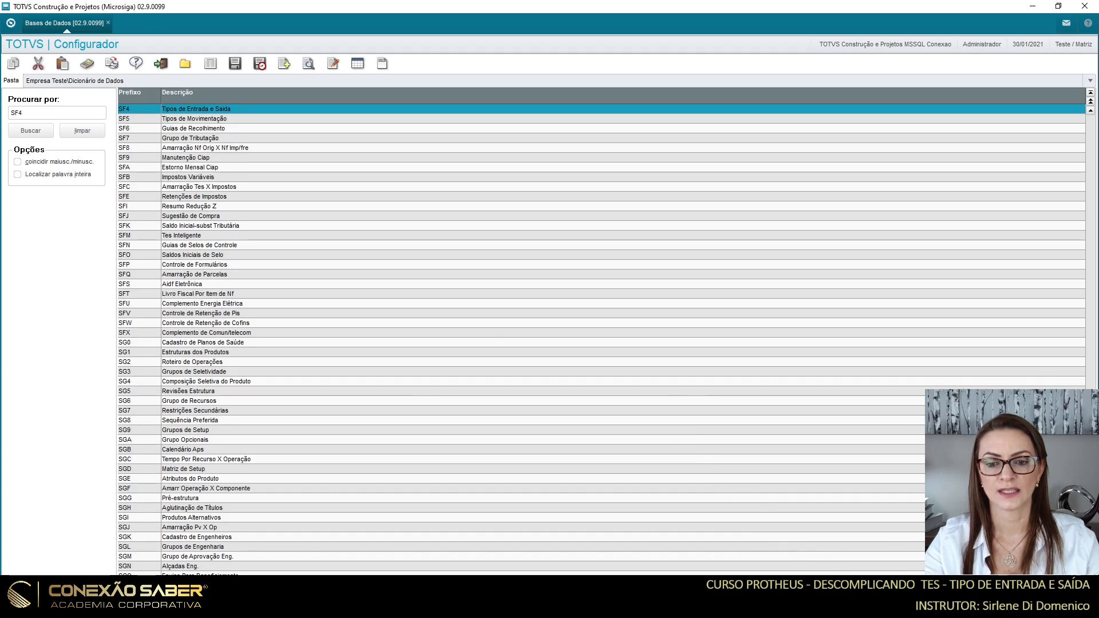
Step: Switch to the Livros Fiscais module, open the Tipos de Entrada e Saída routine and start including a new TES
click(885, 607)
click(816, 547)
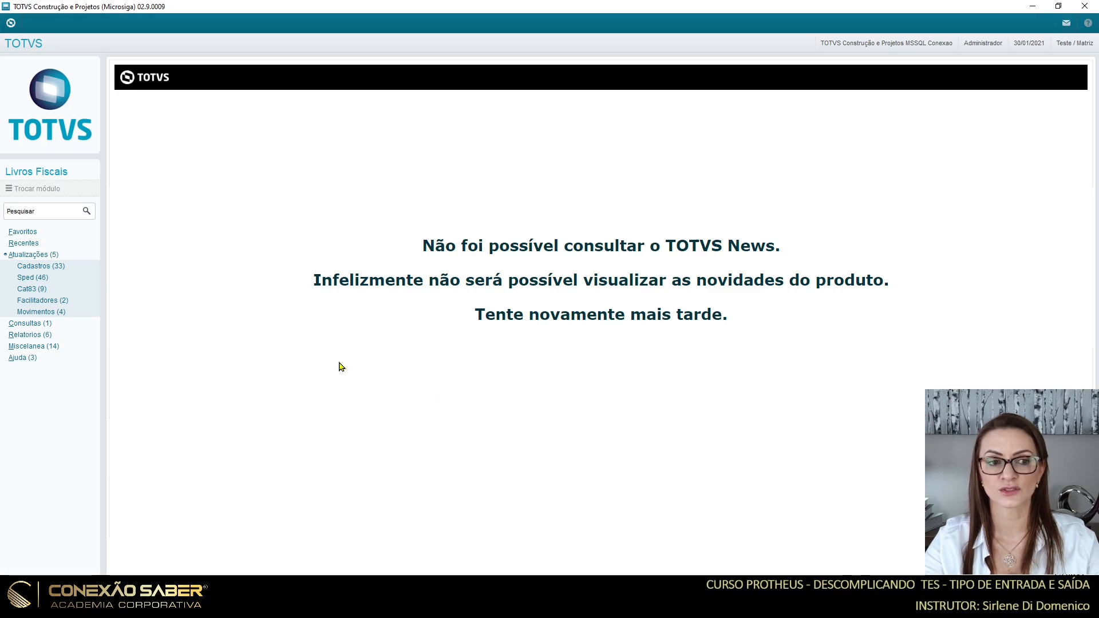
click(29, 267)
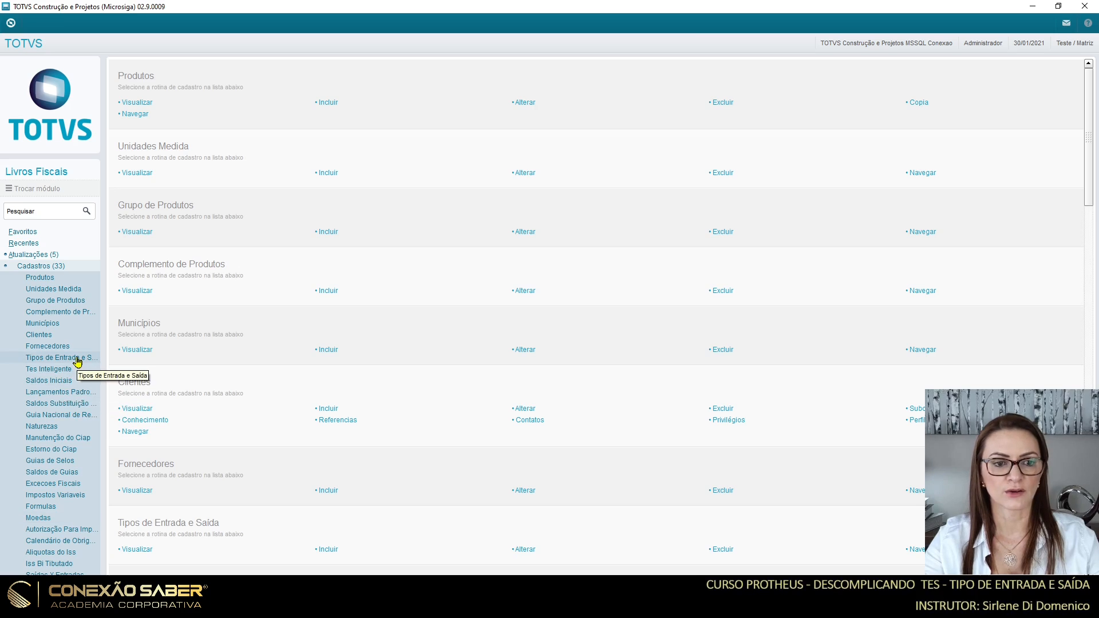
click(77, 360)
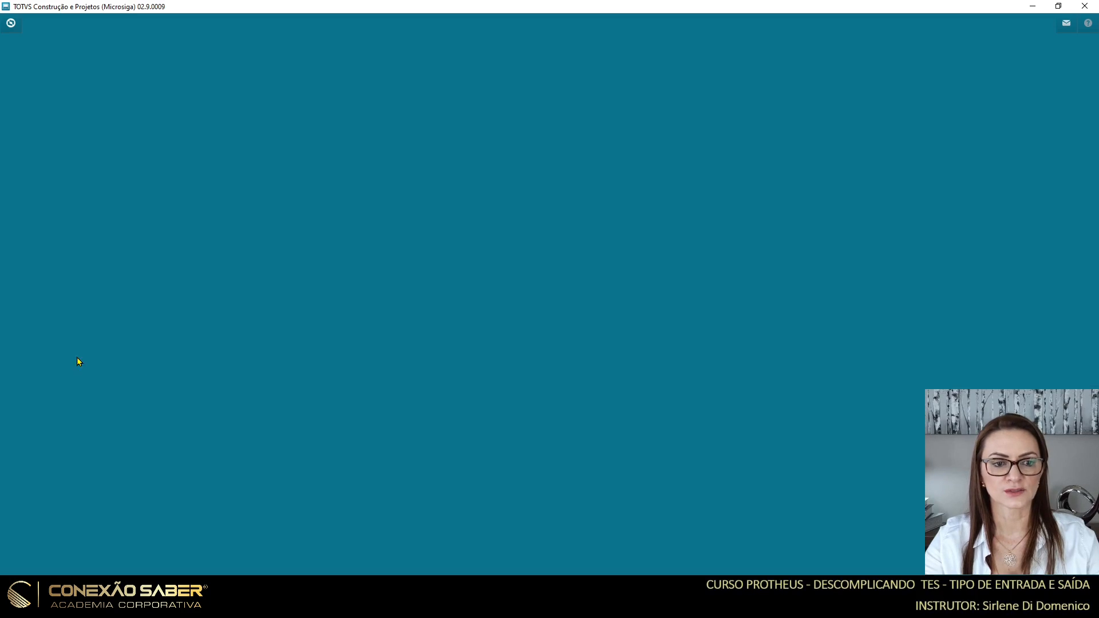
click(607, 412)
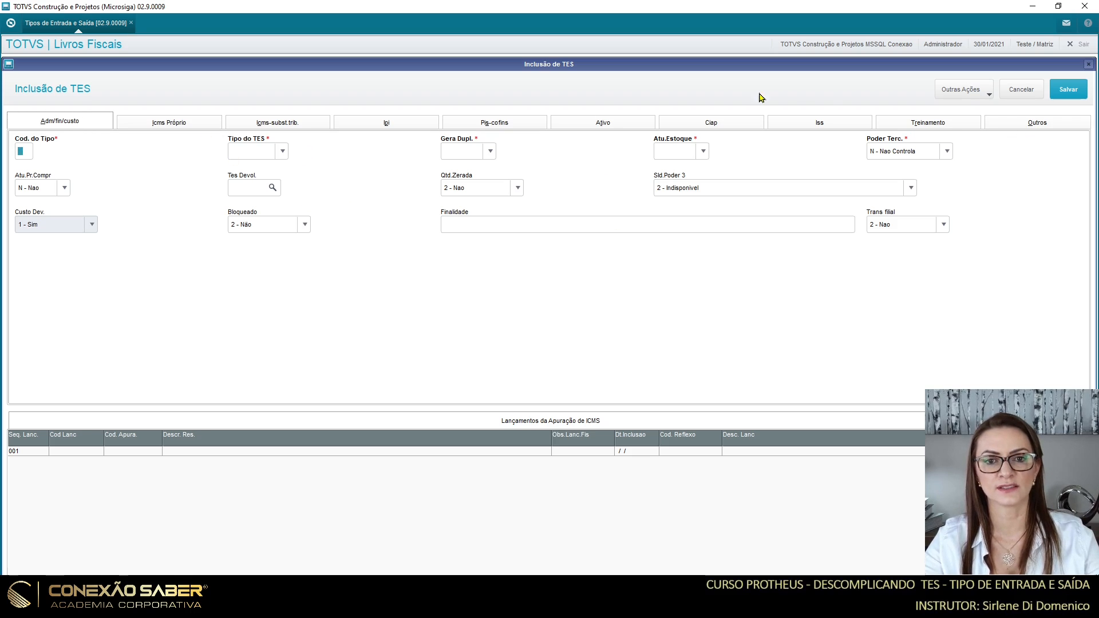
Step: Examine the fields in the Treinamento, Outros and Icms Próprio folders of the new TES form
click(896, 126)
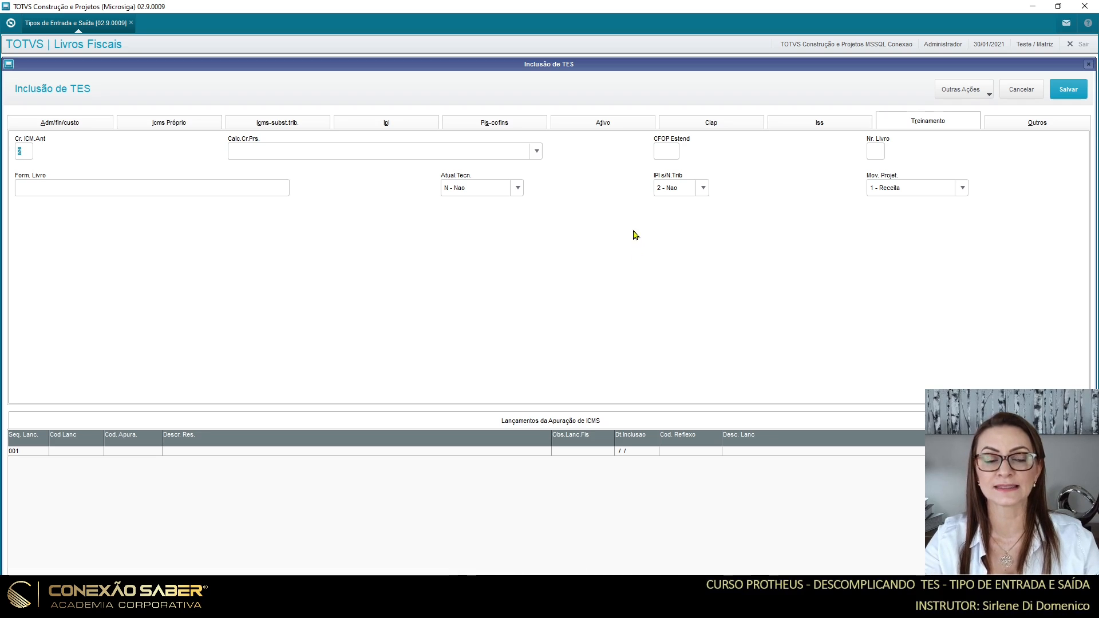
click(447, 154)
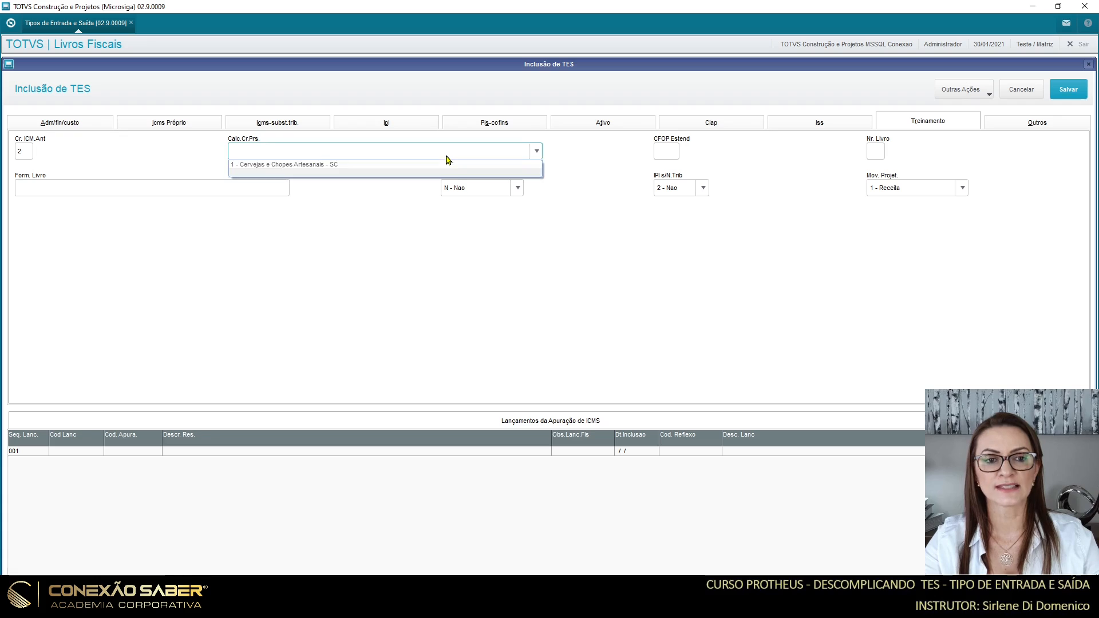
click(447, 155)
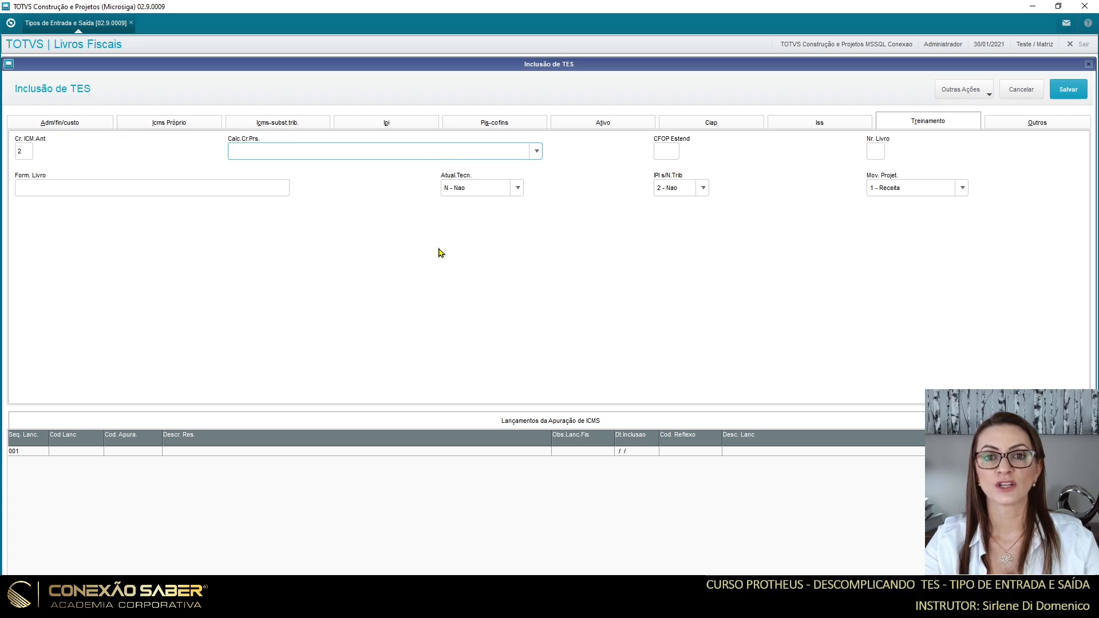
click(201, 126)
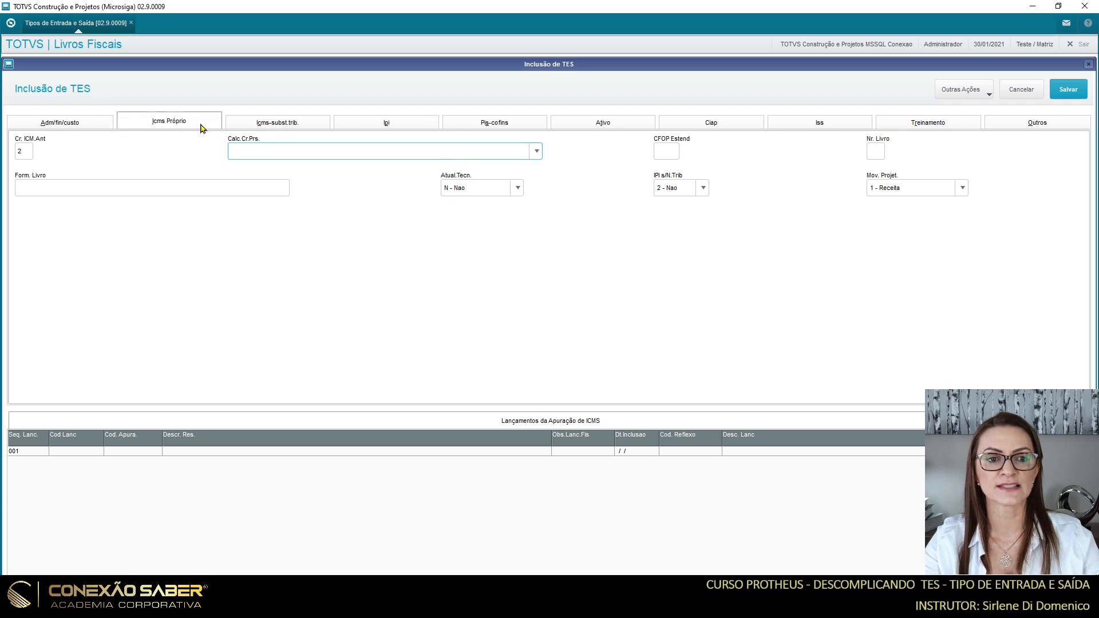
click(1032, 131)
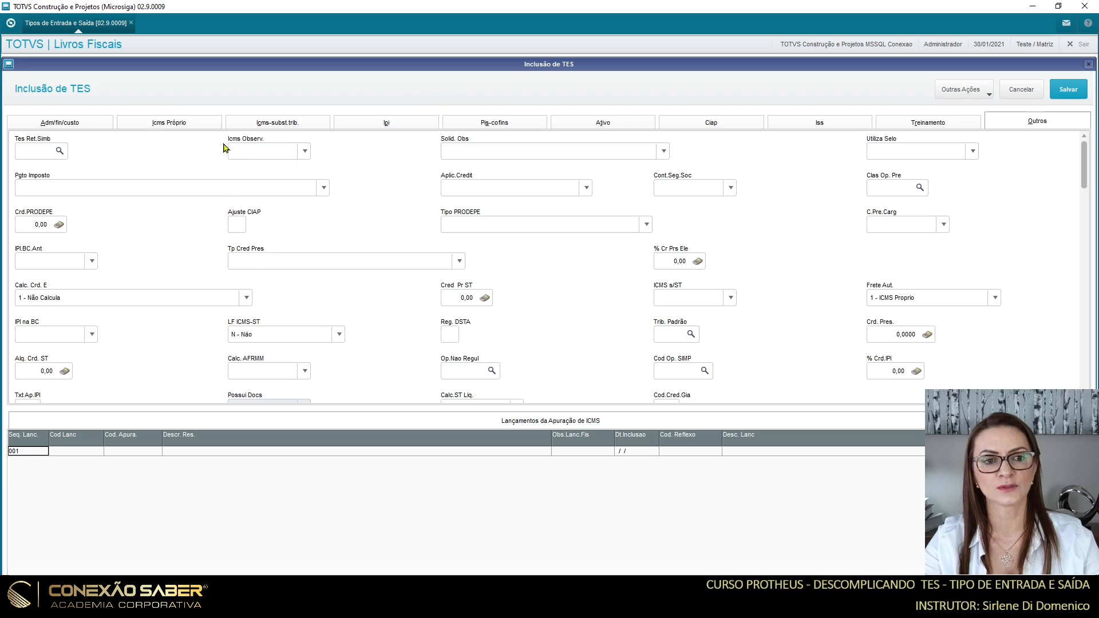
click(209, 126)
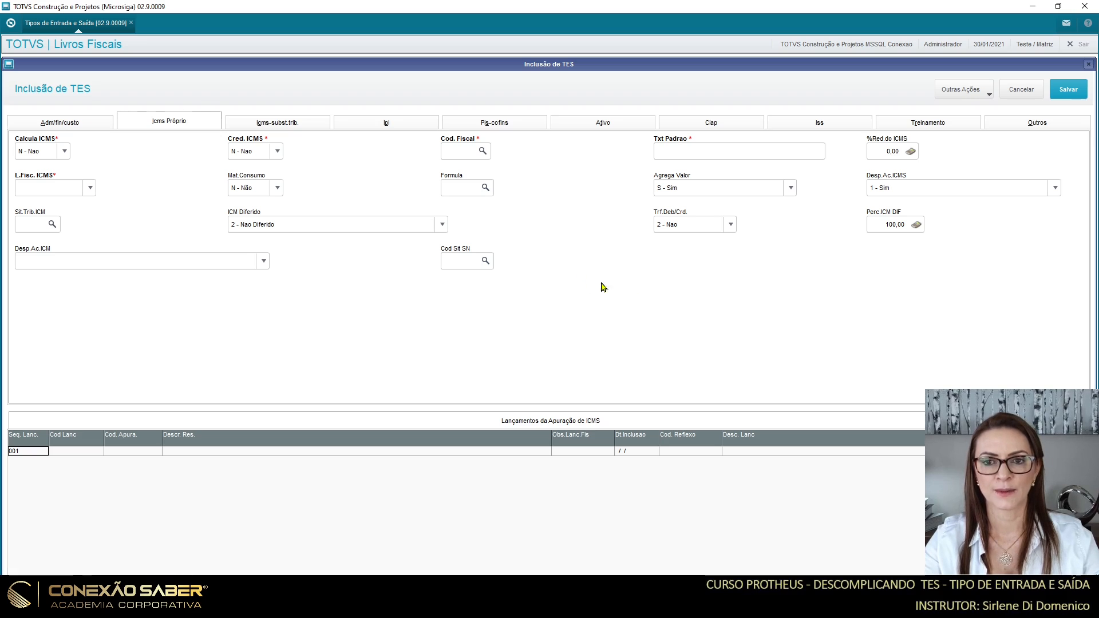
Step: Cancel the new TES, close its routine and switch back to the Configurador module
click(1018, 92)
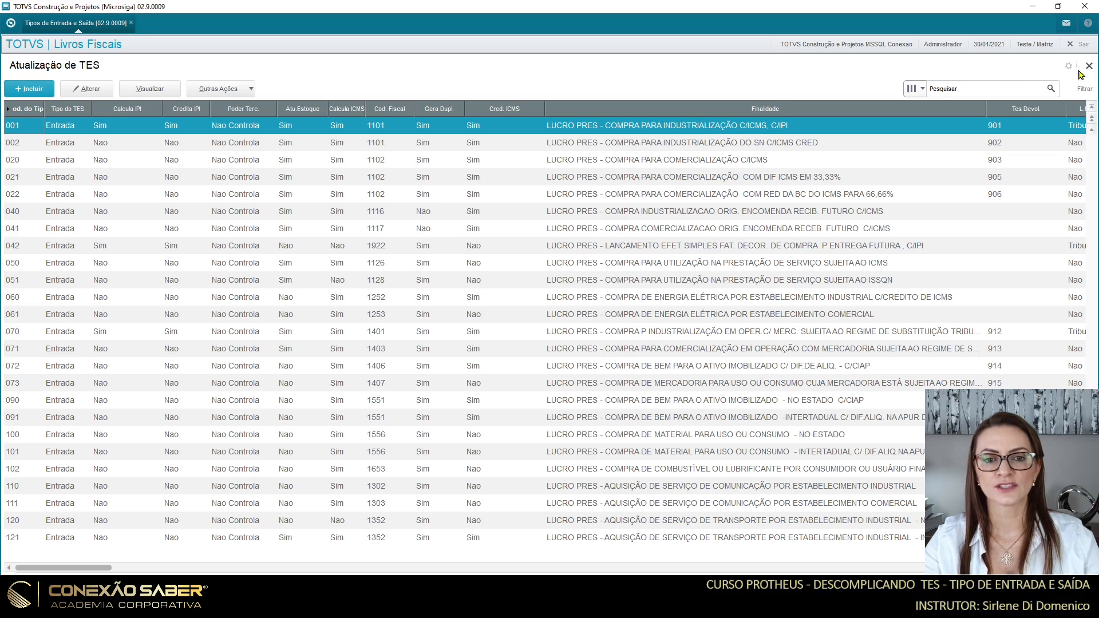
click(1090, 67)
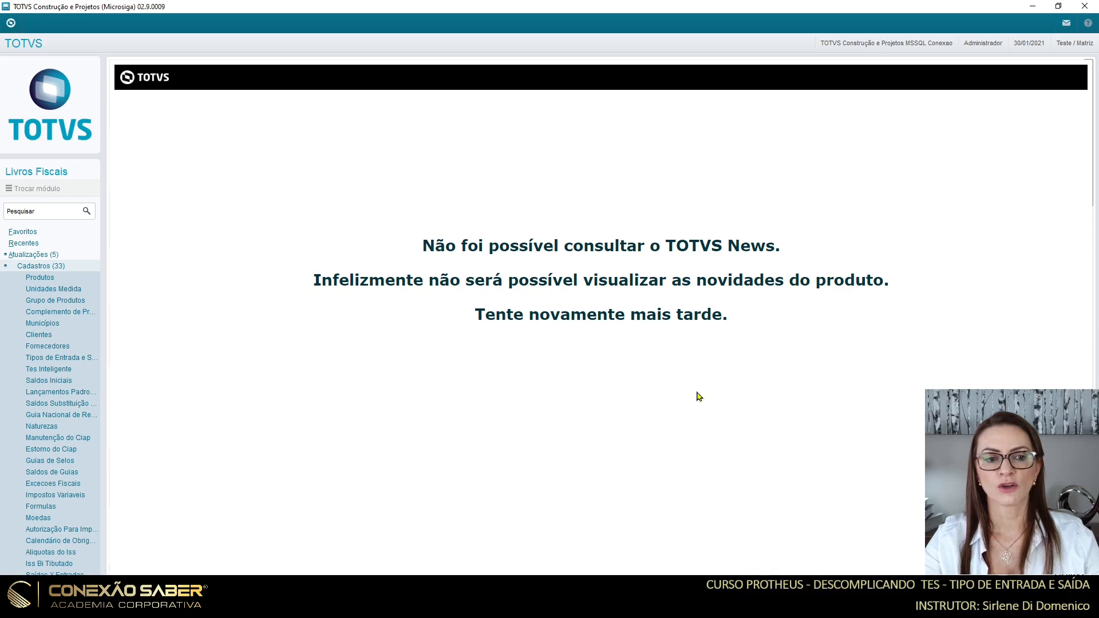
mouse_move(891, 606)
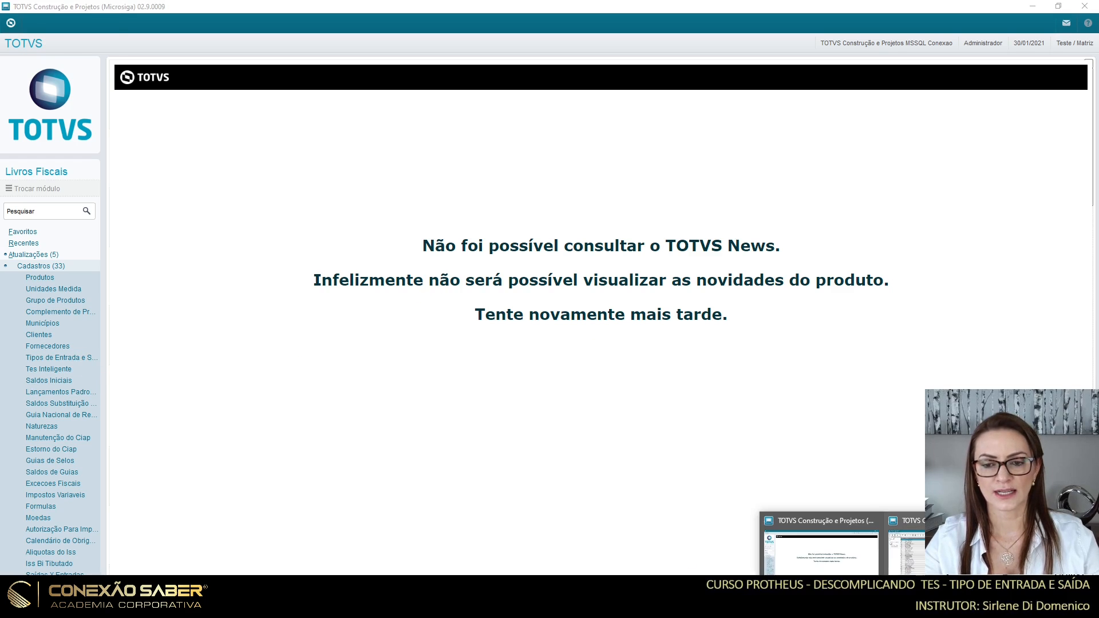
click(948, 549)
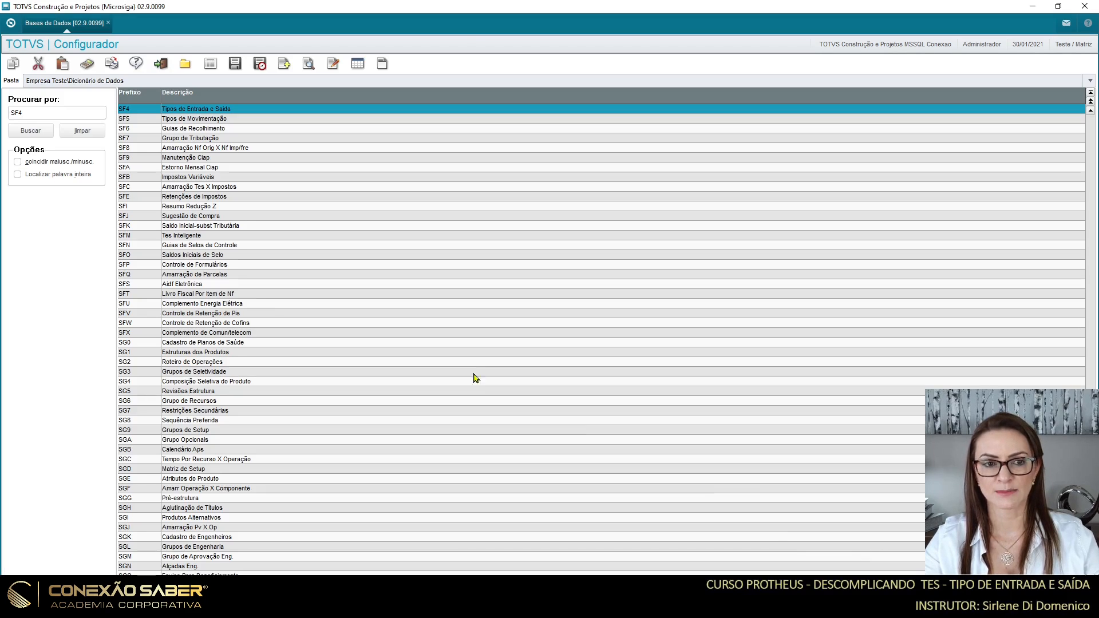
Step: Open table SF4 for editing, delete the TREINAMENTO folder from its Pastas and confirm the table changes
click(333, 63)
click(7, 96)
click(53, 127)
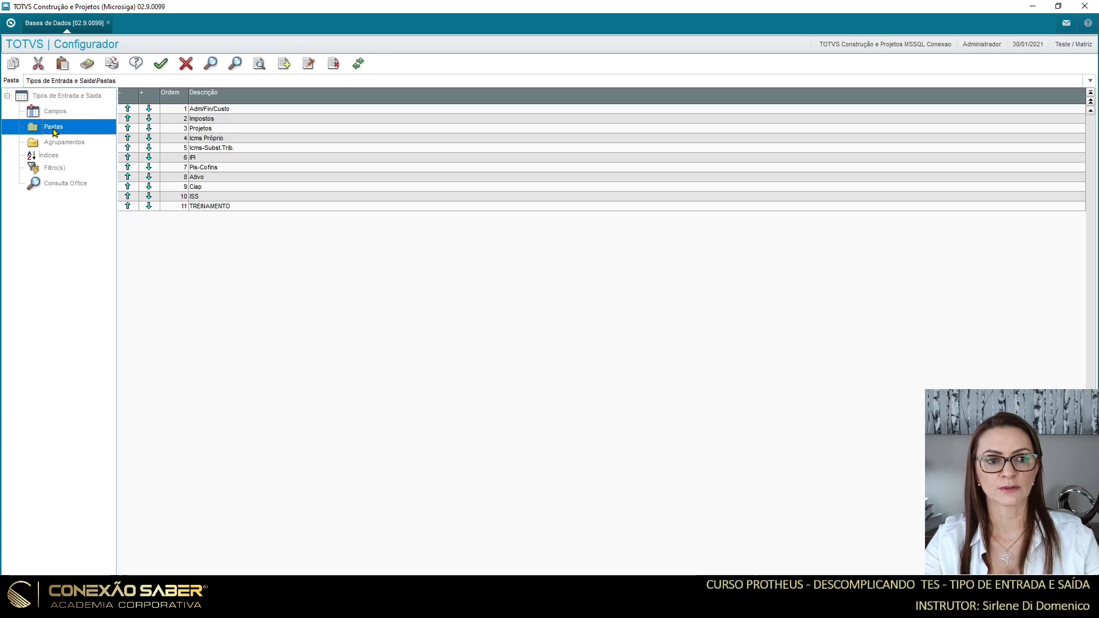
click(209, 208)
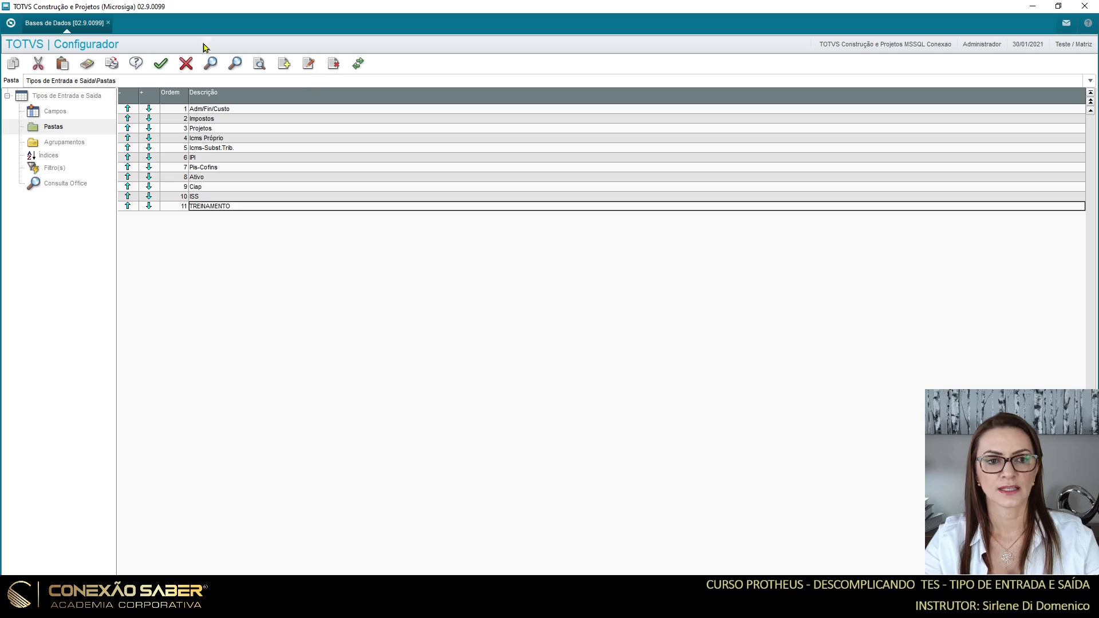
click(331, 70)
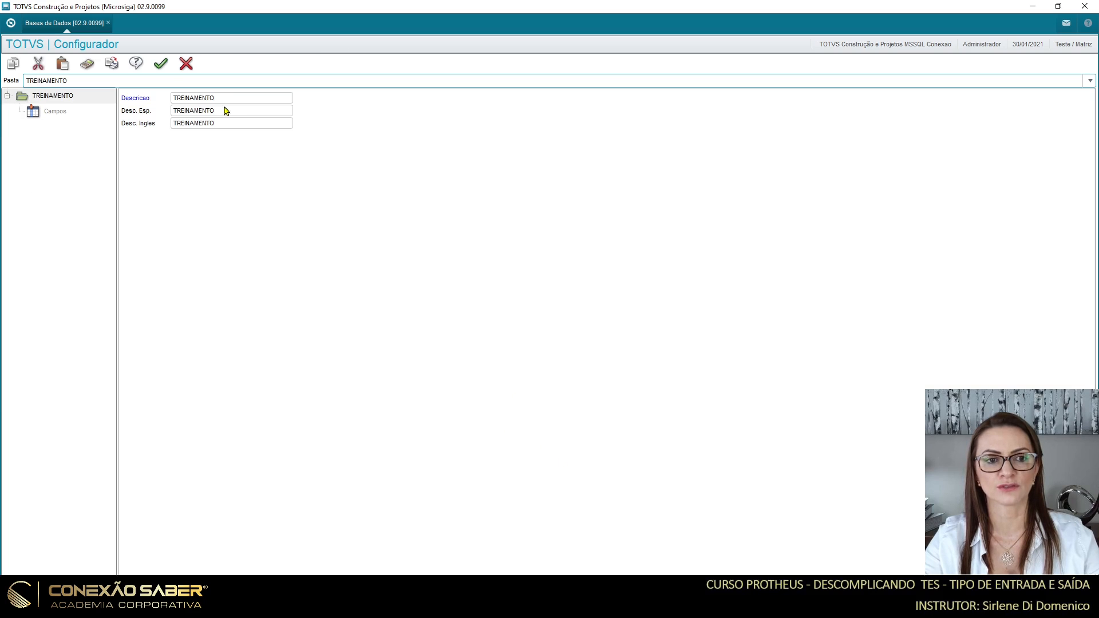
click(161, 64)
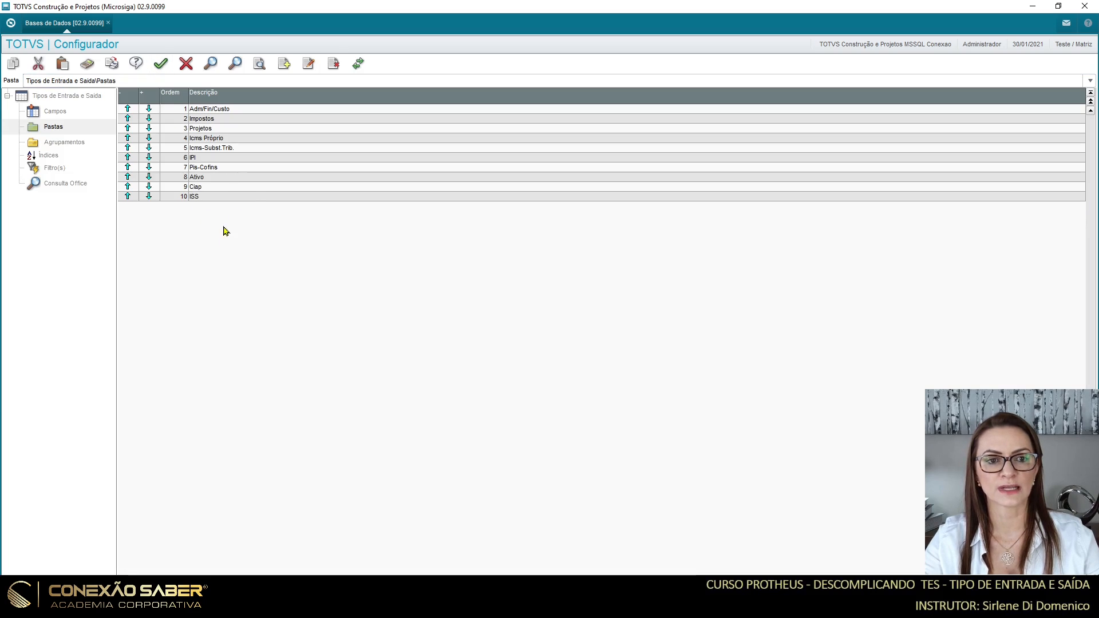
click(160, 64)
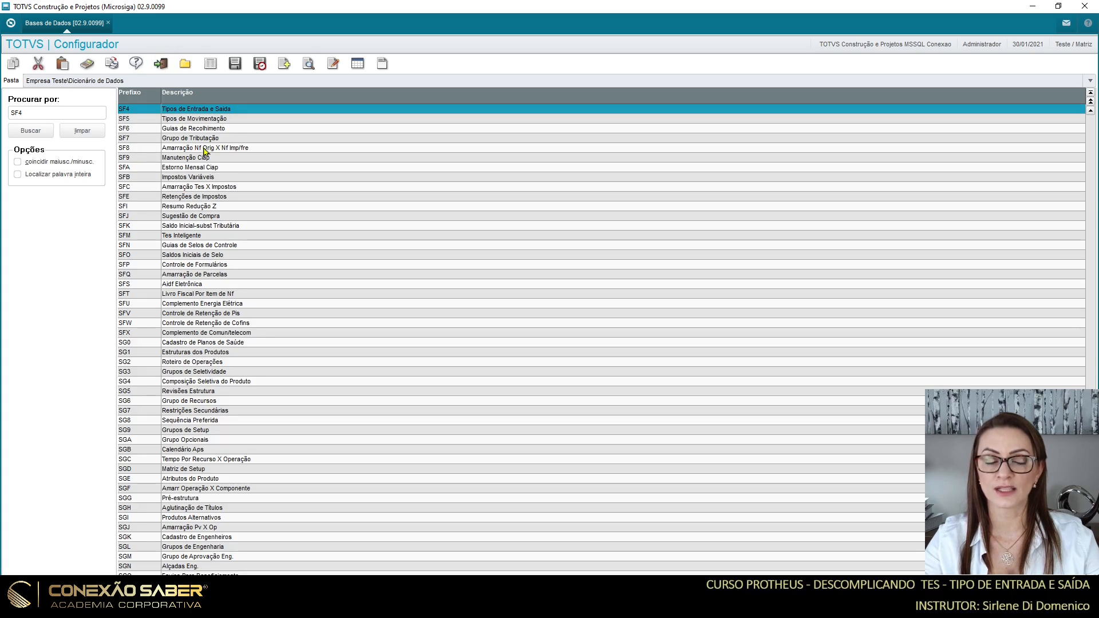
Step: Apply the folder deletion by running the data dictionary update, and exit the Bases de Dados routine
click(236, 64)
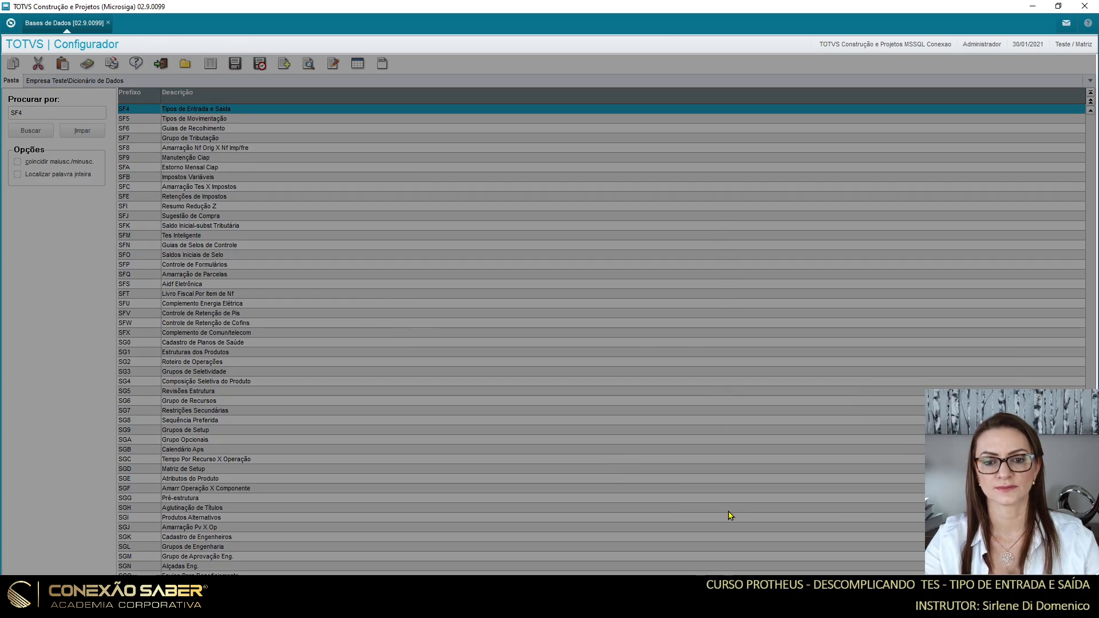
click(698, 446)
click(699, 446)
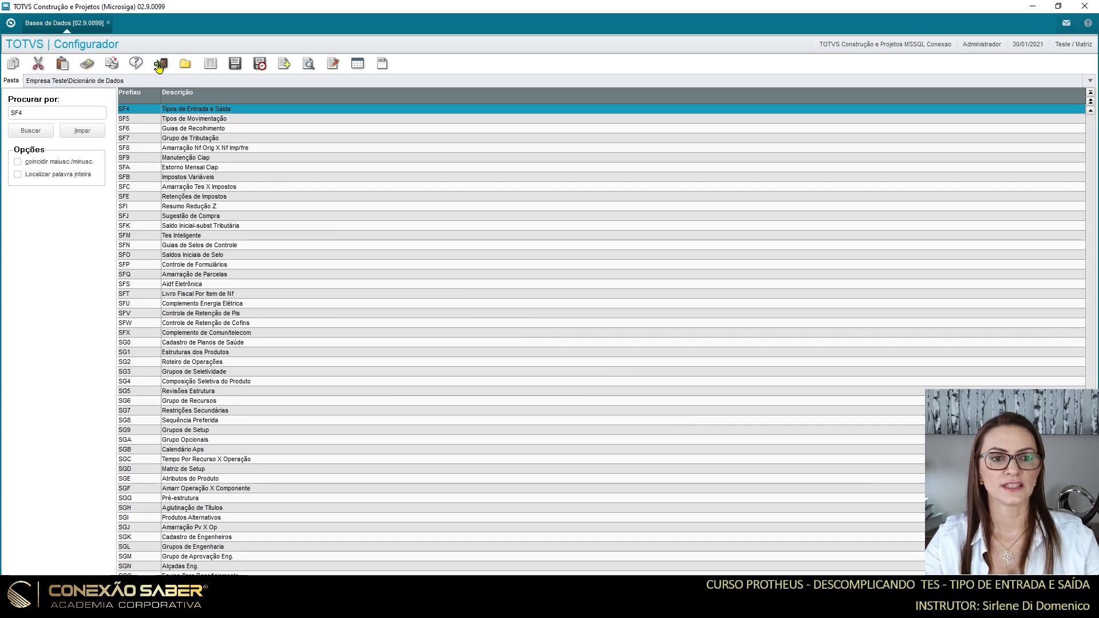
click(161, 64)
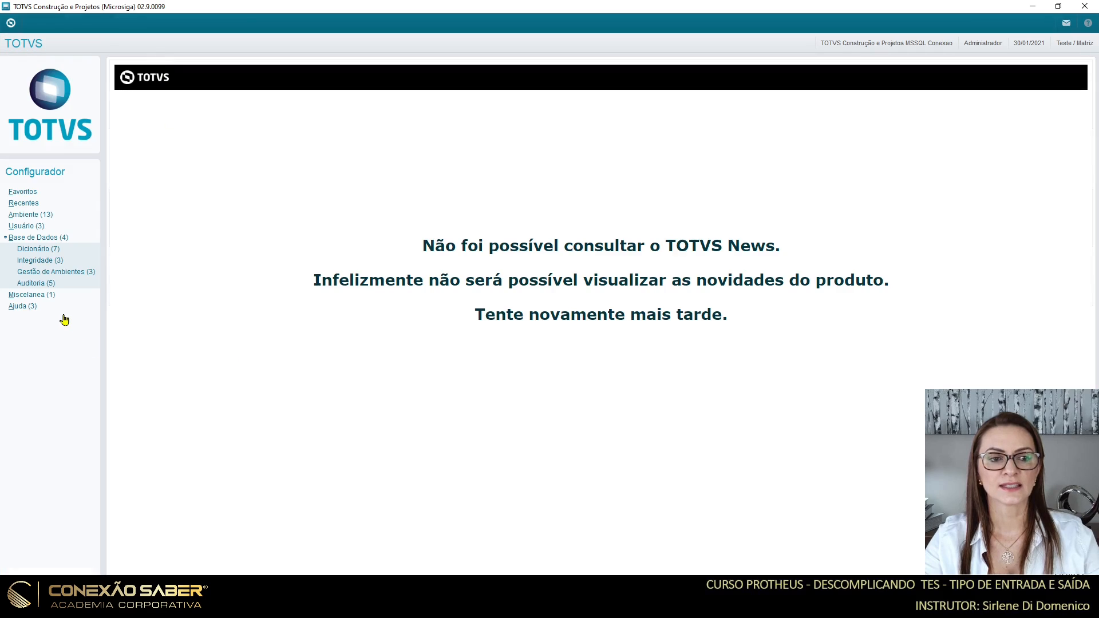